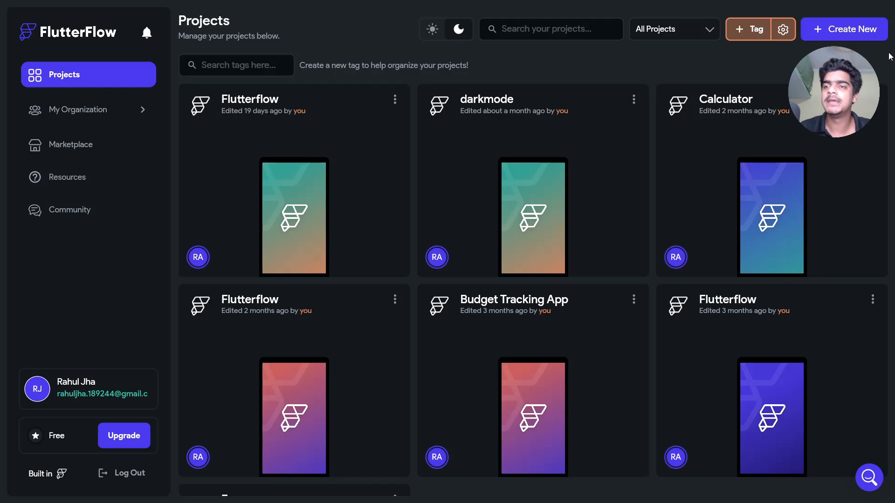
- Create a new blank FlutterFlow project named Flutterflowwithfirebase
click(835, 31)
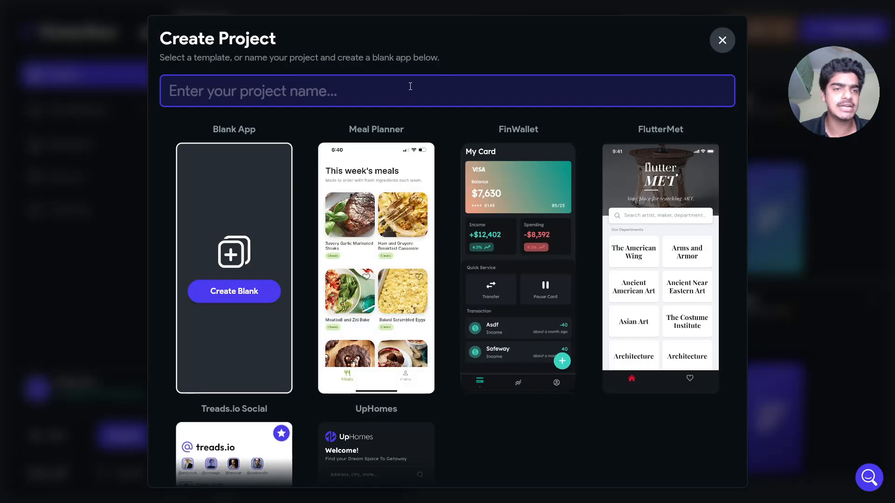
text(Flutterflow)
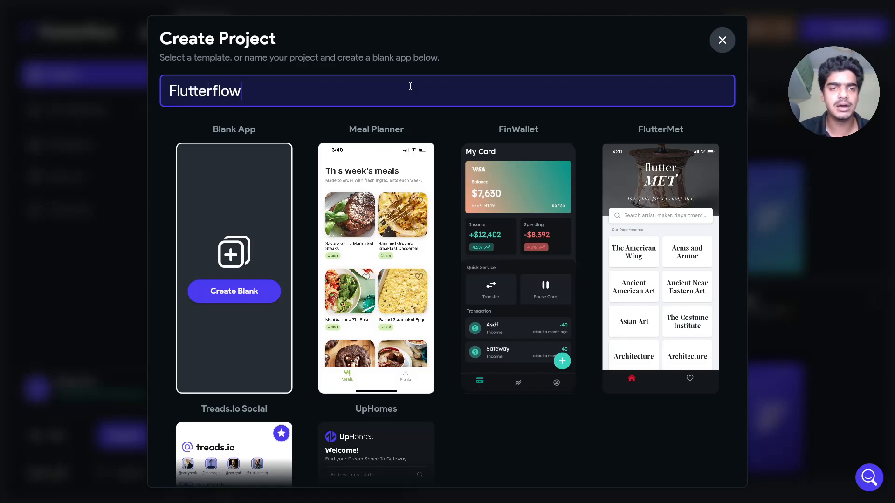
text(withfirebase)
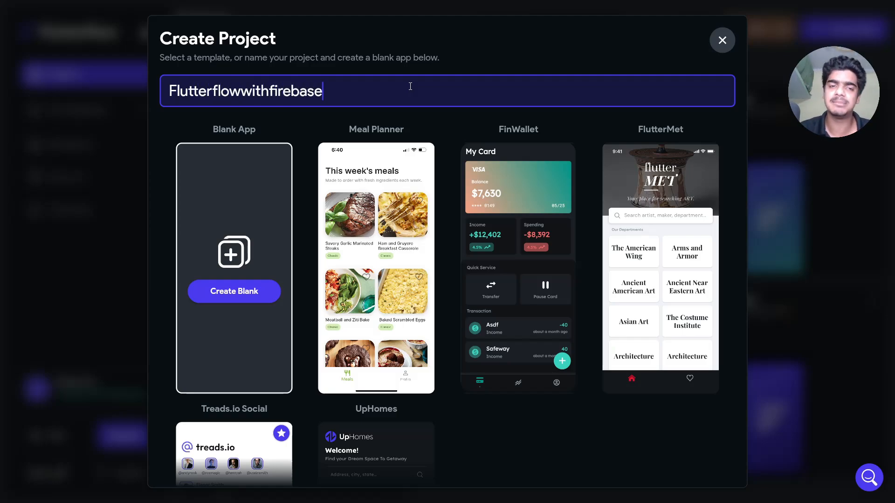
click(231, 294)
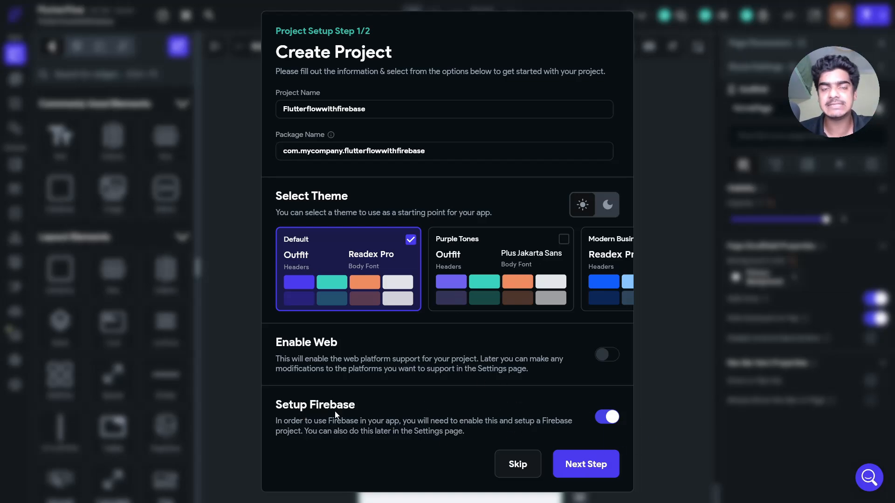
- In Firebase setup, choose to auto-create a new Firebase project in region asia-south1 (Mumbai)
click(590, 467)
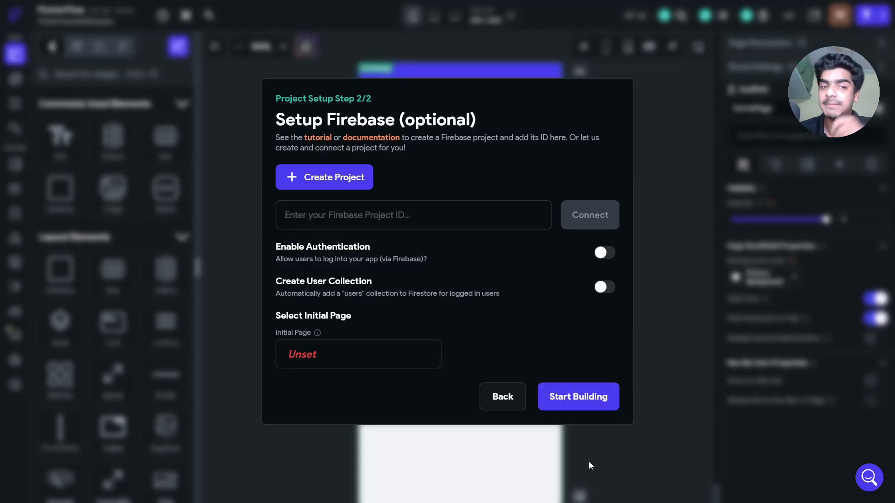
click(342, 224)
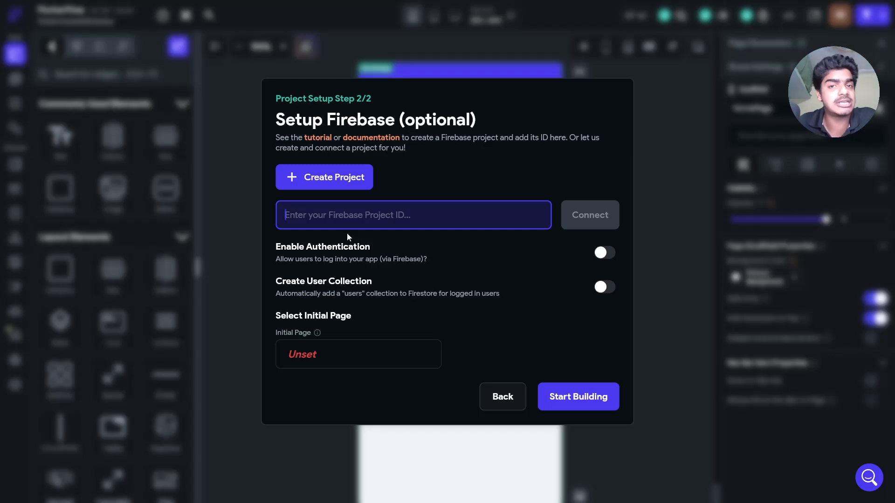
click(344, 178)
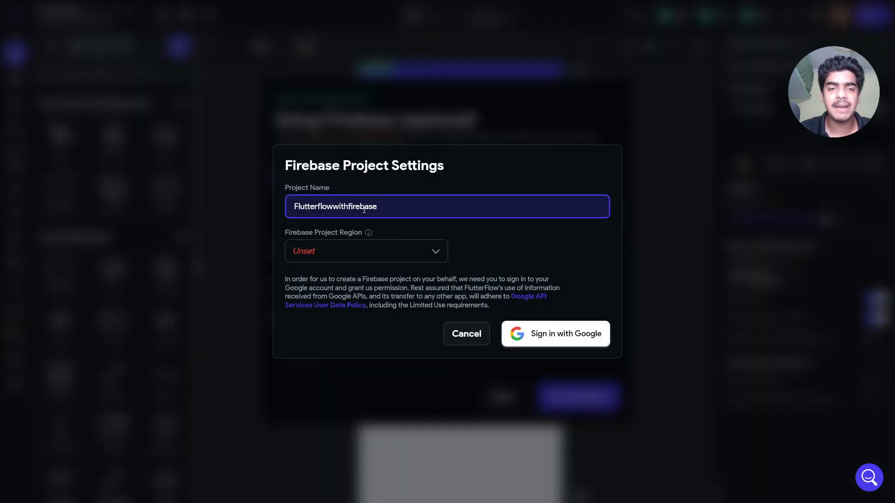
click(311, 252)
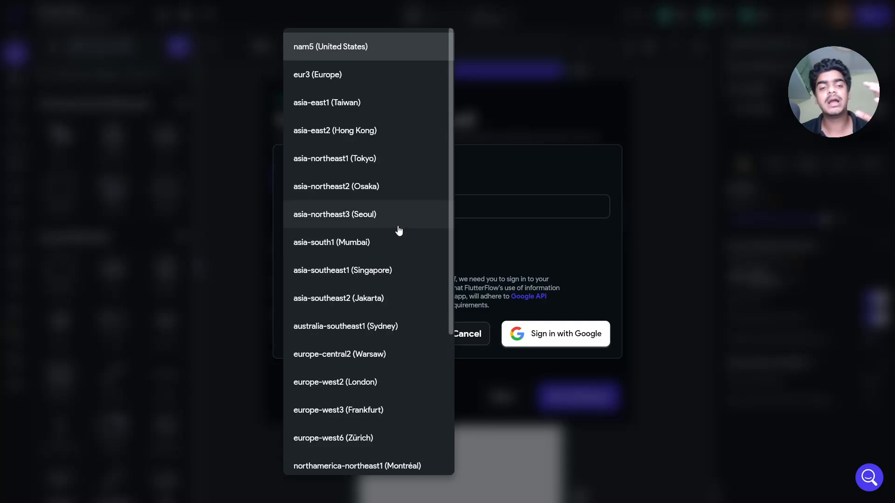
click(360, 245)
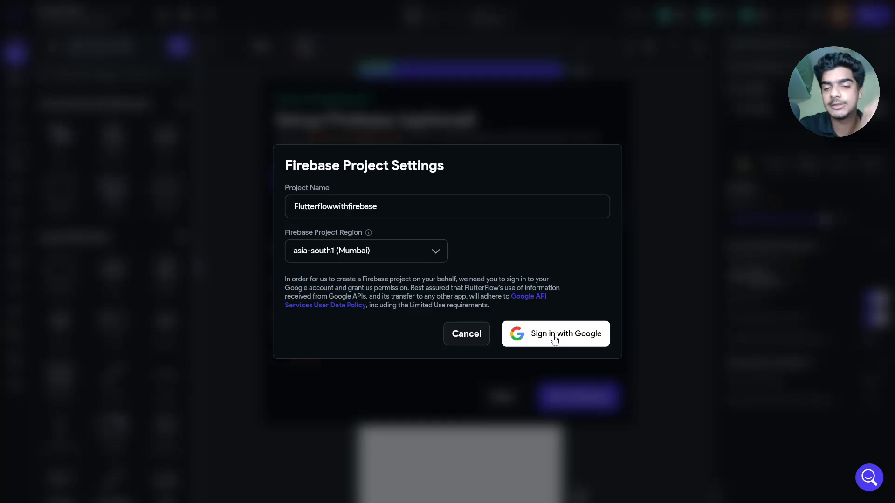
- Authorise with a Google account to create the Firebase project, then open its Authentication page
click(553, 339)
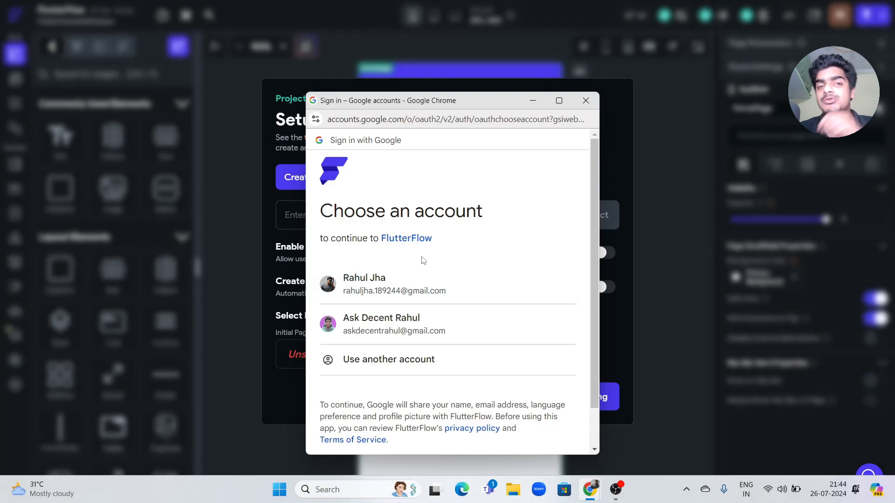
click(371, 281)
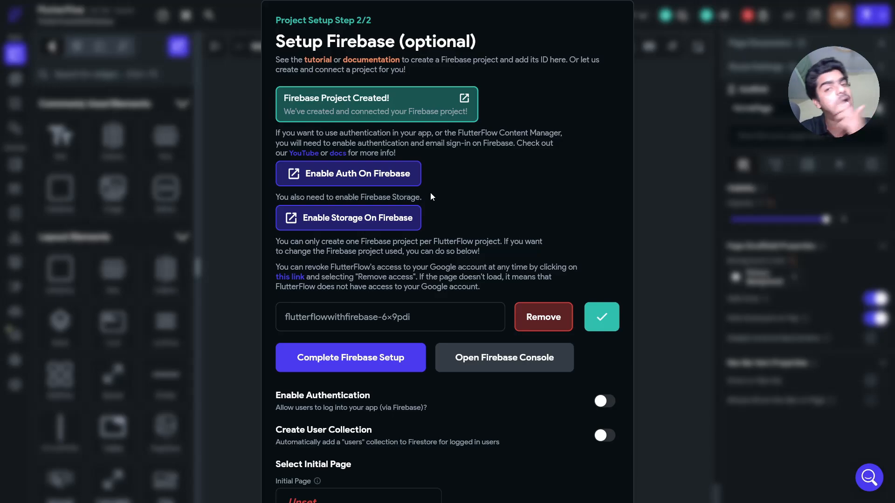
click(335, 173)
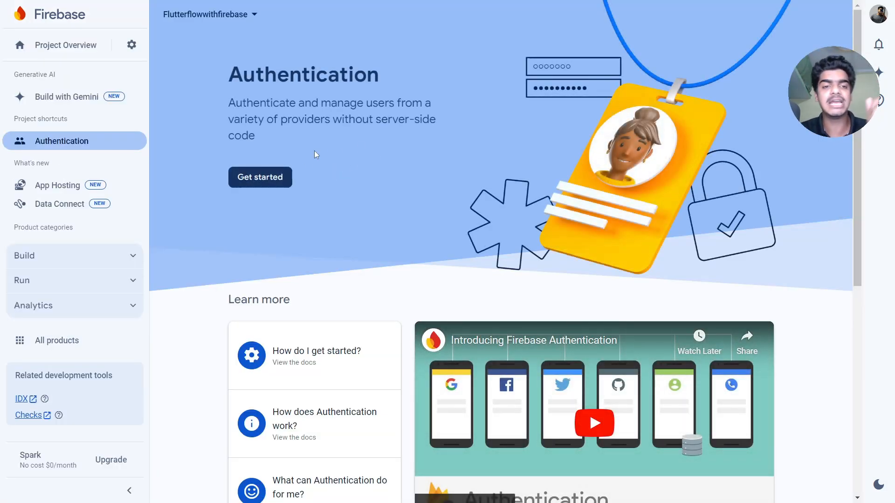
- Enable and save the Email/Password sign-in provider in Firebase Authentication, then return to FlutterFlow
click(256, 177)
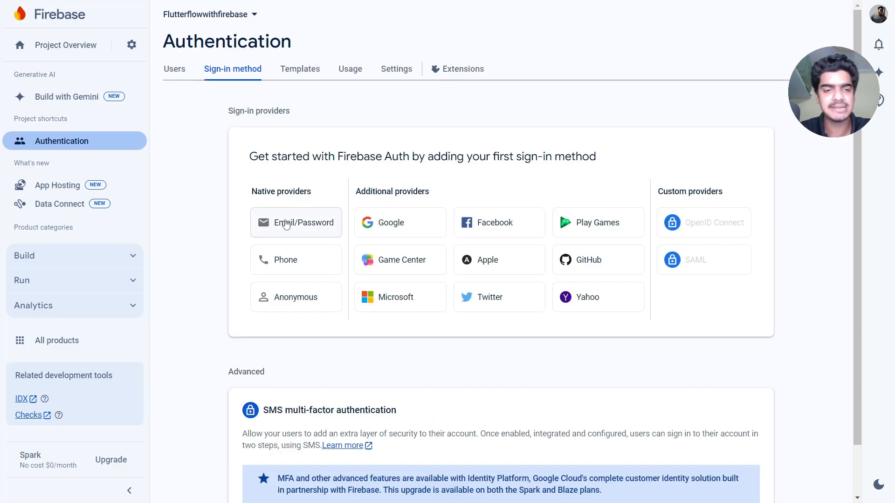
click(286, 223)
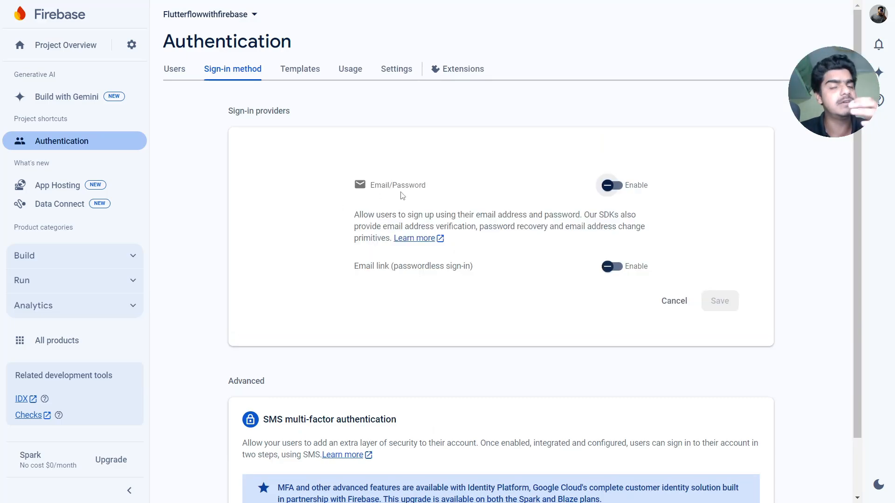
click(610, 185)
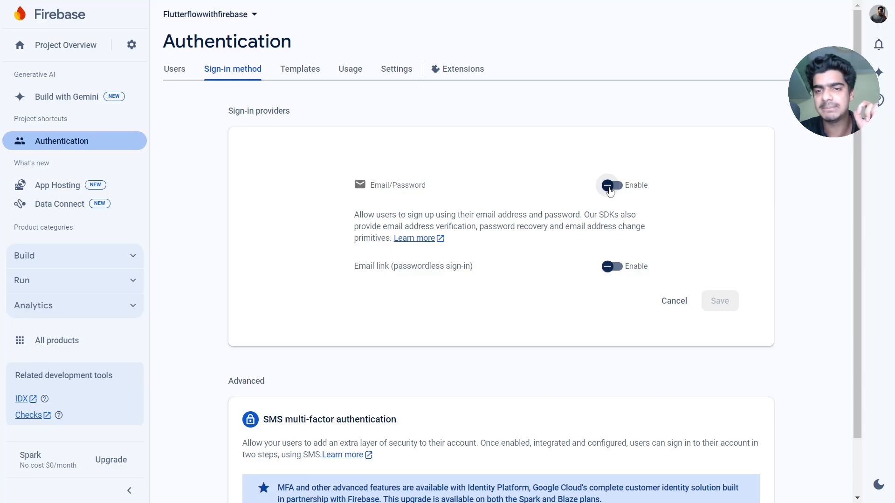
click(720, 303)
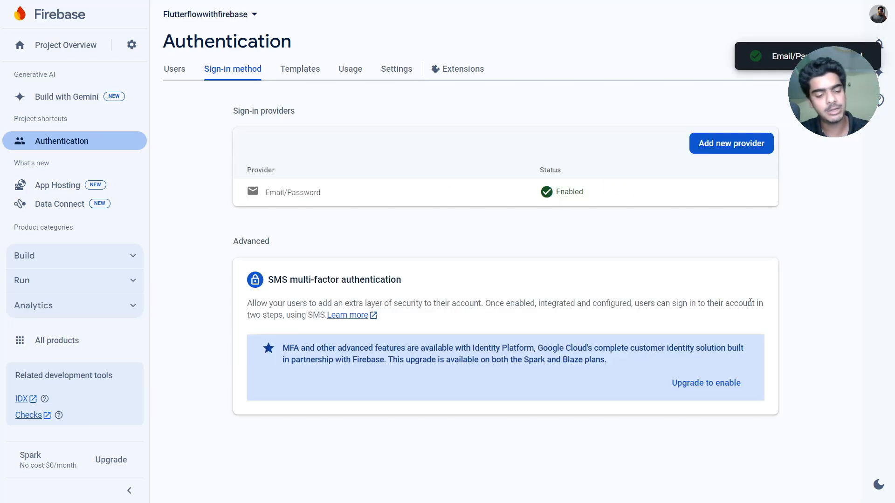
key(alt+Tab)
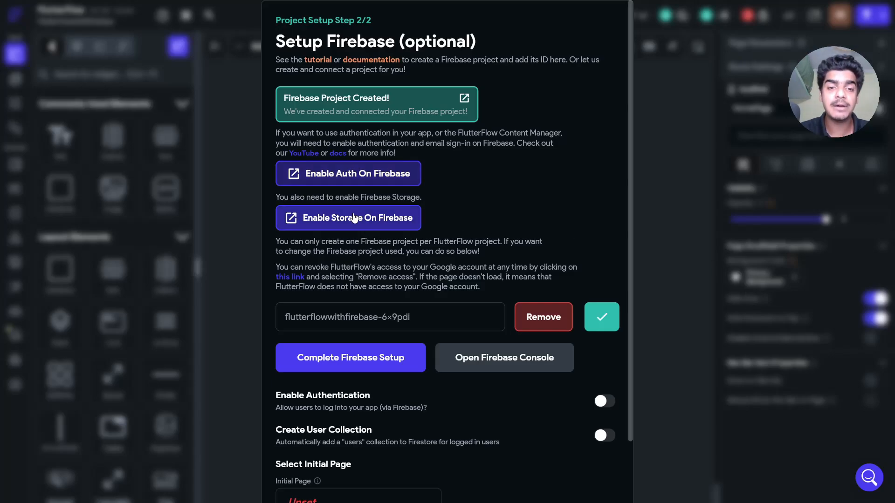
- Create the default Firebase Storage bucket in test mode, located in asia-south1
click(354, 218)
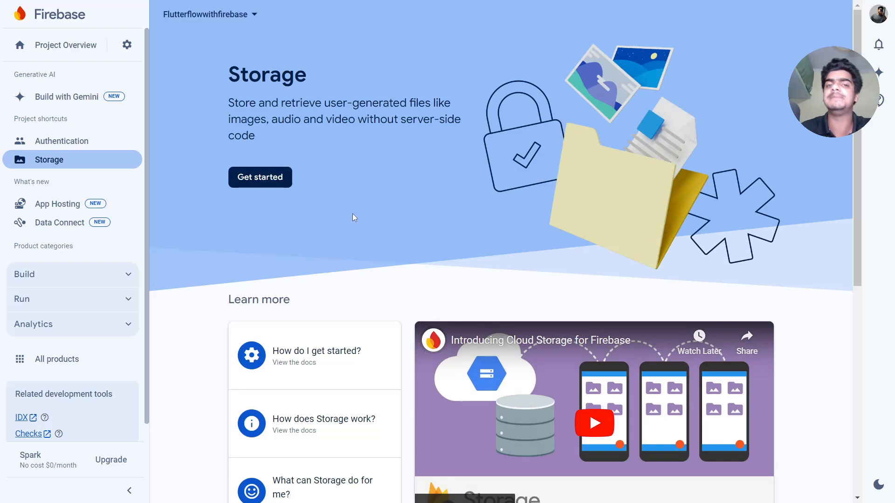
click(260, 177)
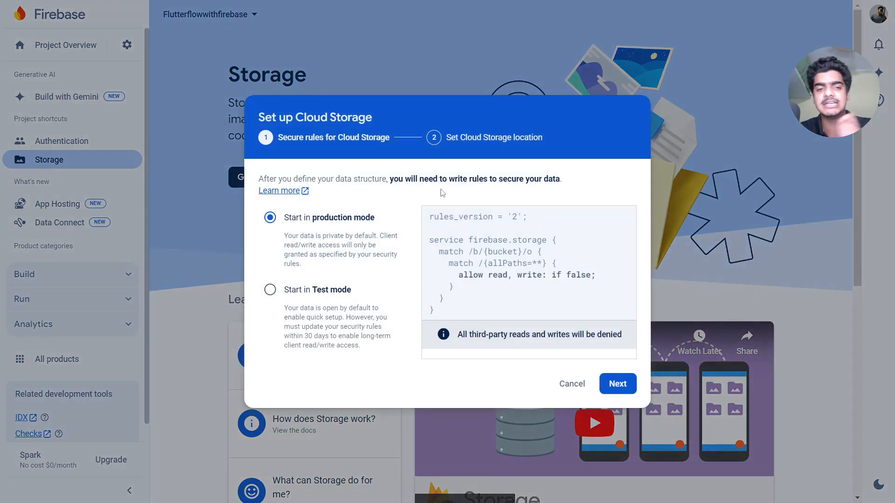
click(310, 290)
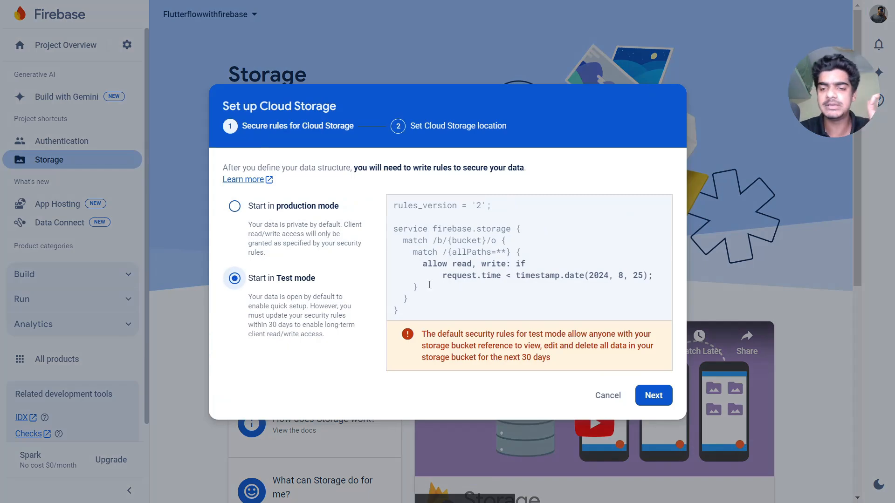
click(645, 400)
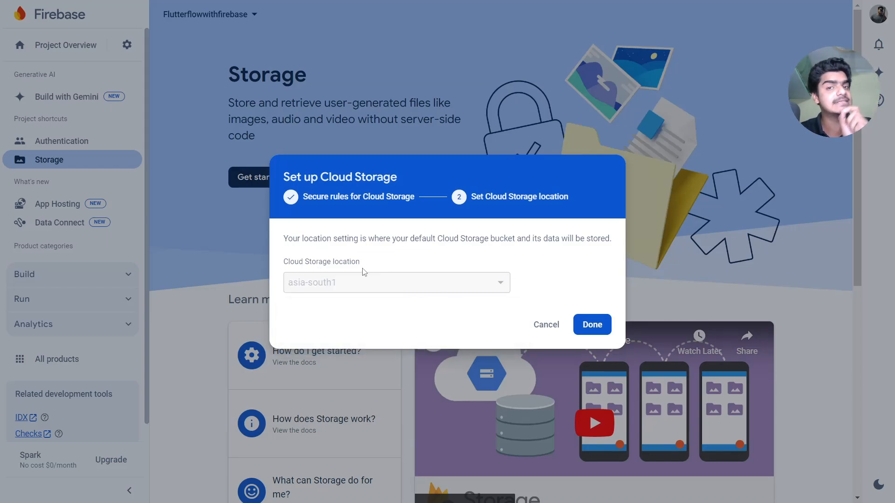
click(592, 324)
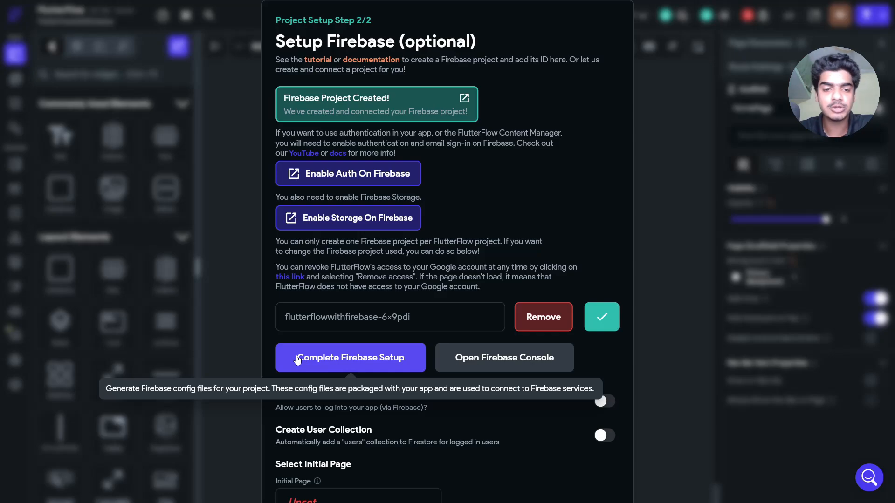
- Generate the Firebase config files for package com.mycompany.flutterflowwithfirebase
click(333, 360)
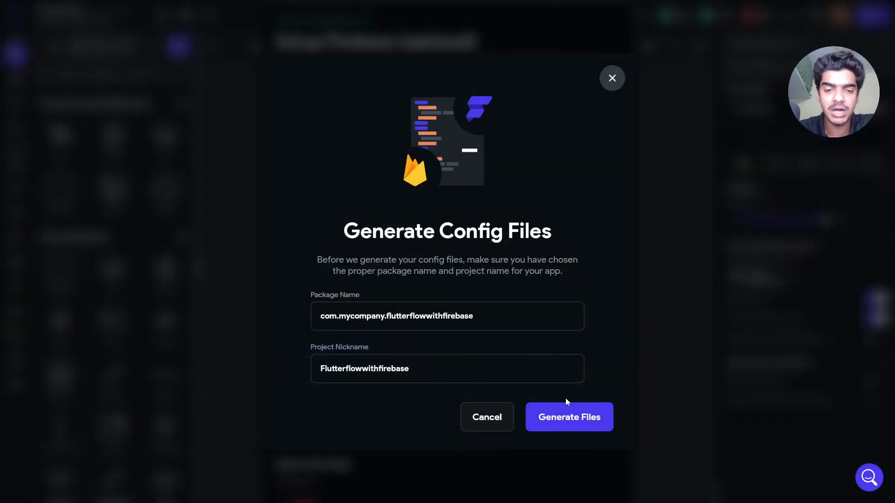
click(573, 421)
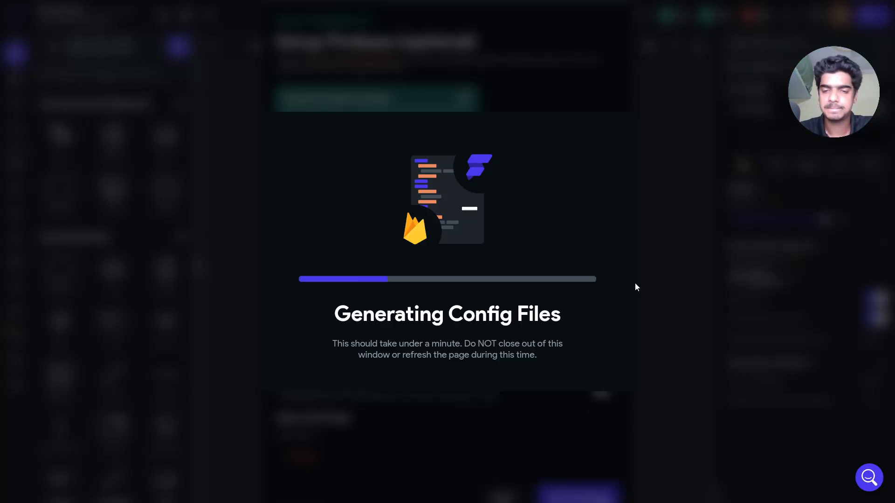
scroll(453, 248, down, 1)
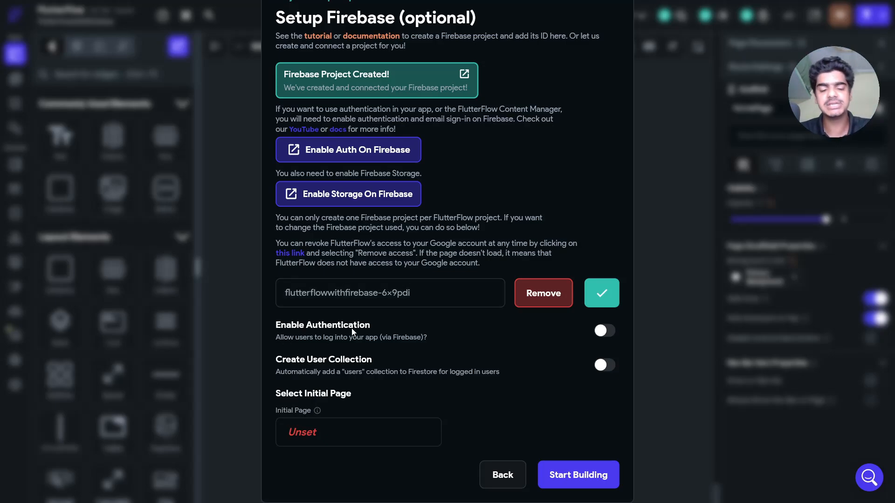
- Turn on authentication with a users collection and create a blank entry page named loginpage
click(602, 330)
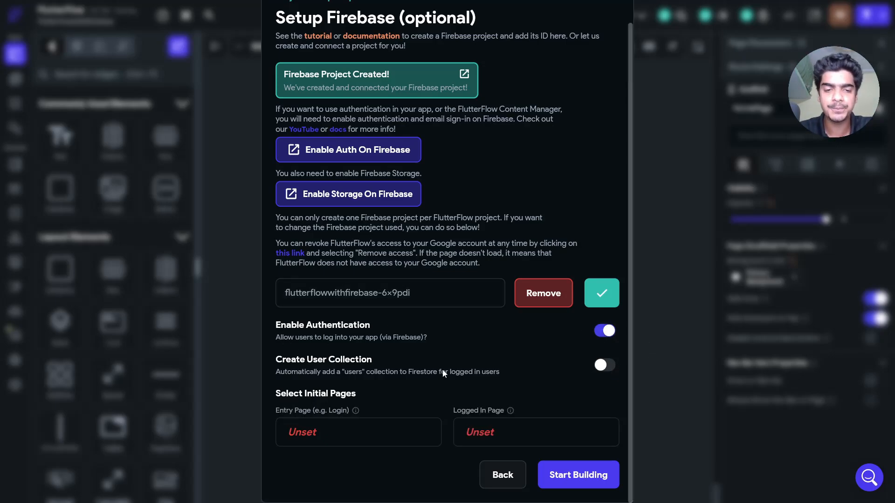
click(603, 366)
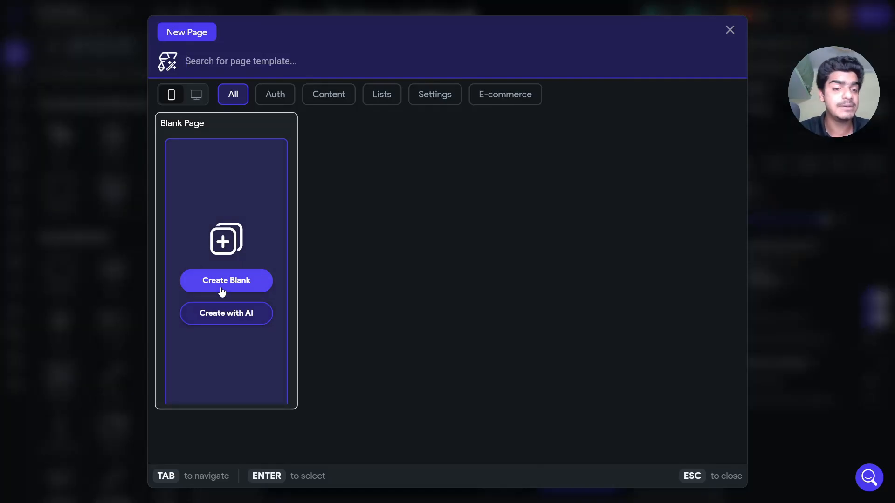
click(222, 288)
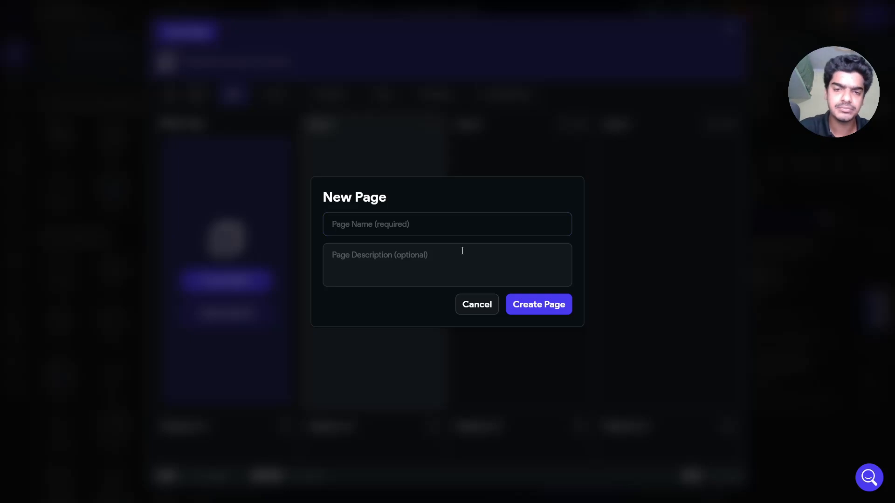
click(439, 215)
text(lgoin)
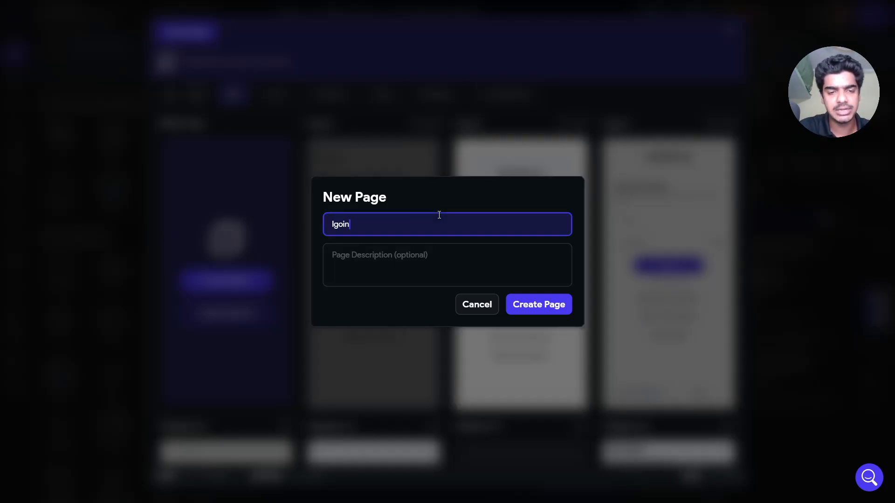
key(ctrl+a)
text(loginpage)
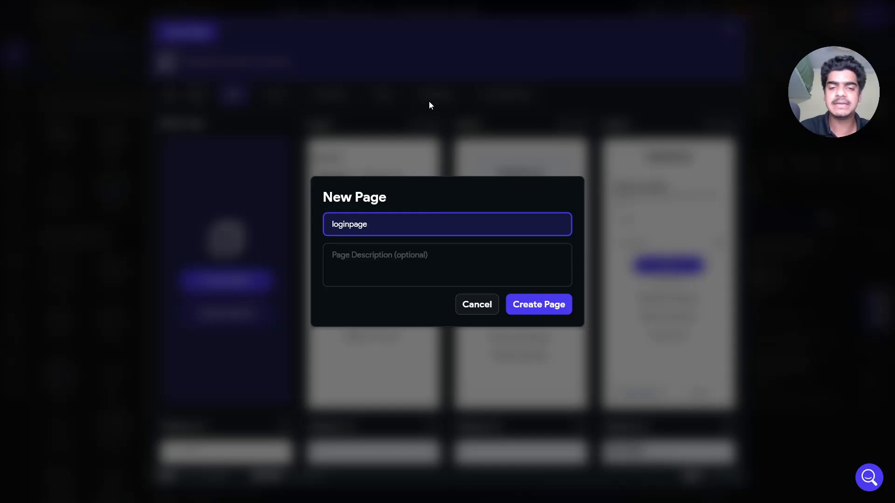
click(531, 302)
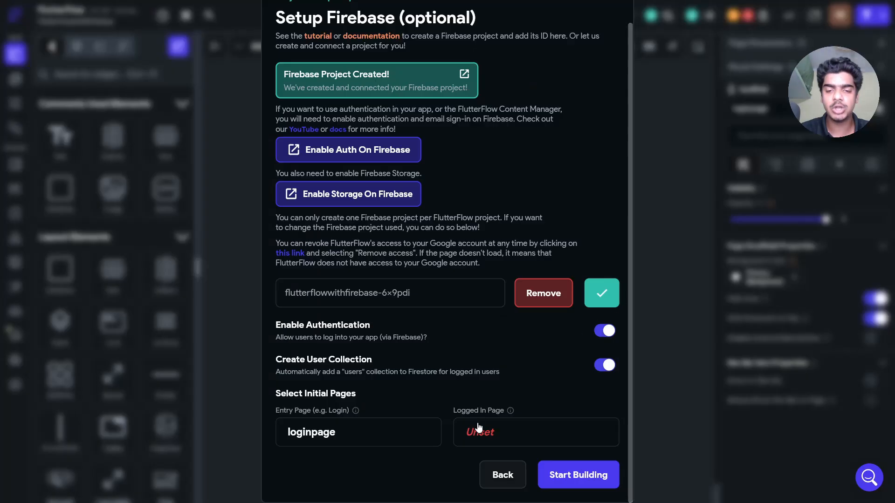
- Create a blank dashboard page as the logged-in page and start building
click(479, 427)
click(236, 281)
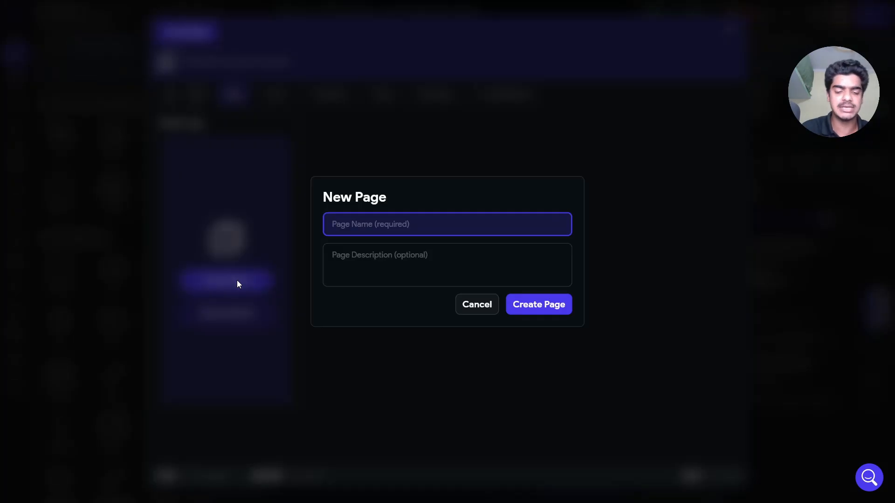
text(das)
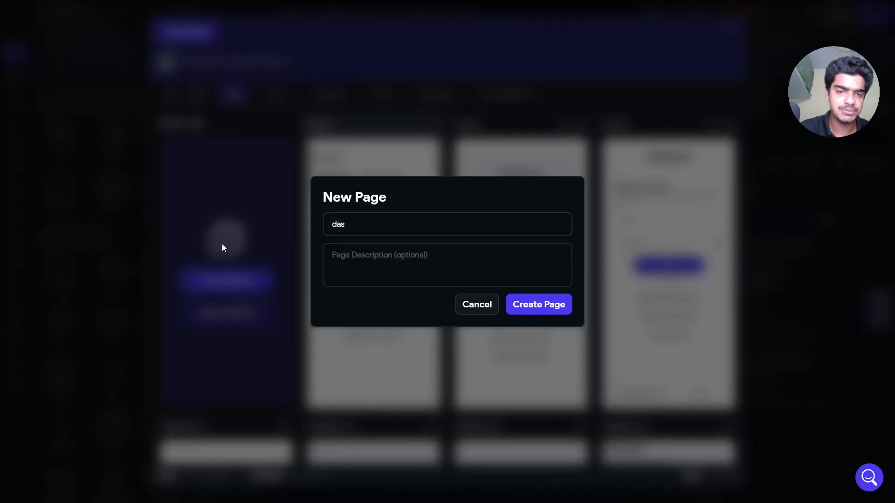
click(387, 228)
text(hboard)
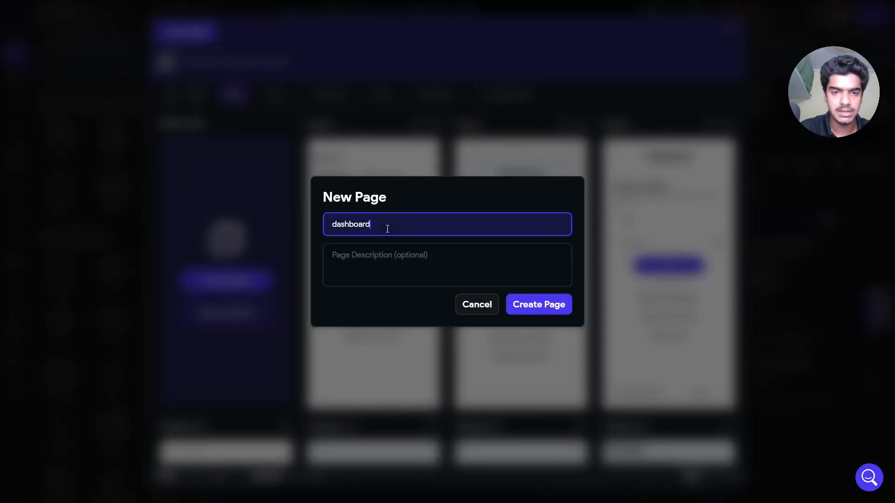
click(536, 304)
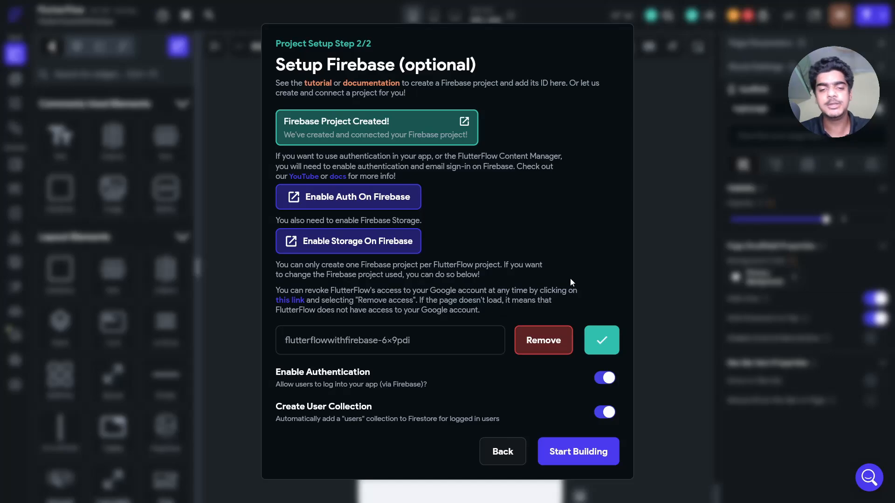
click(575, 451)
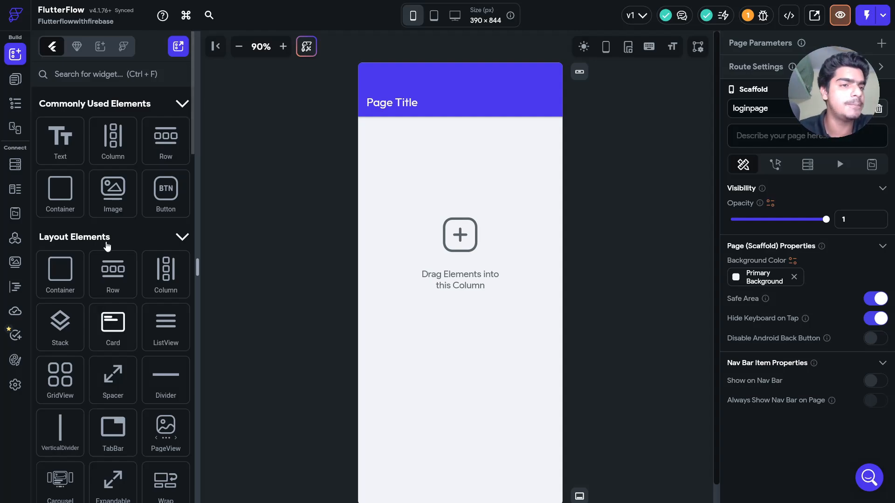
- Go back to the FlutterFlow Projects dashboard using the top-left logo
click(22, 12)
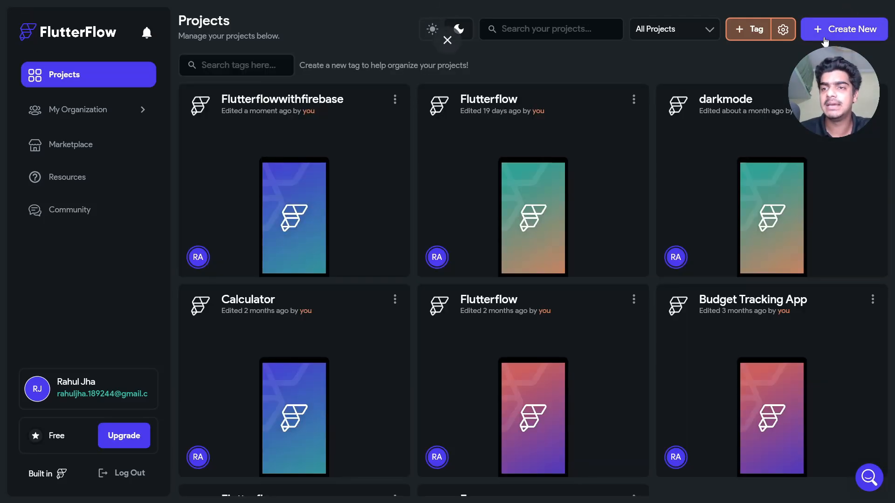
- Create a blank project named firebase2 and reach its Firebase Project ID field
click(827, 35)
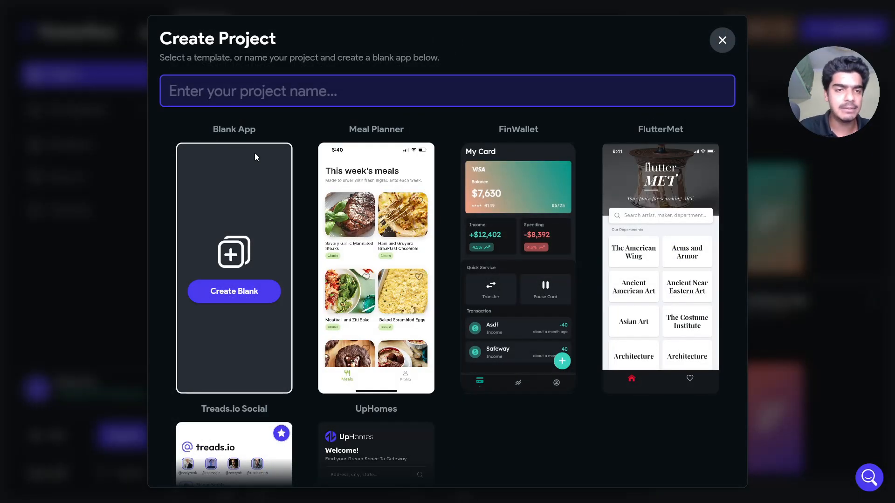
text(fire)
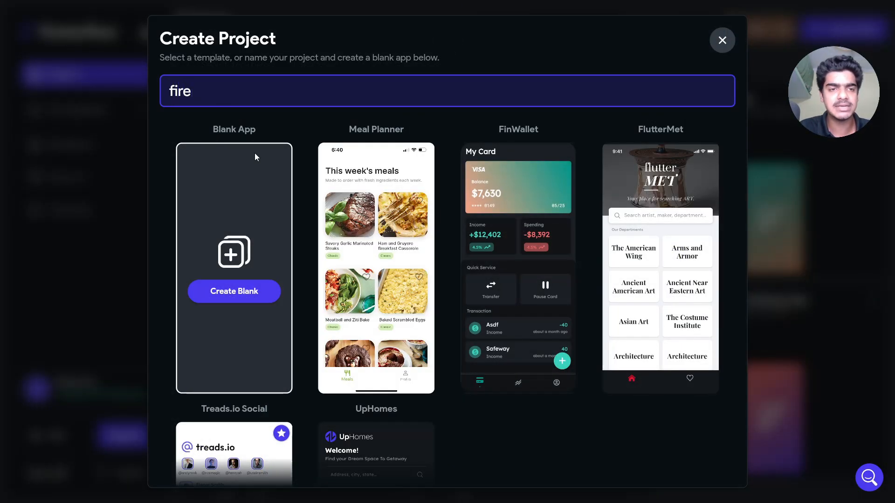
text(base2)
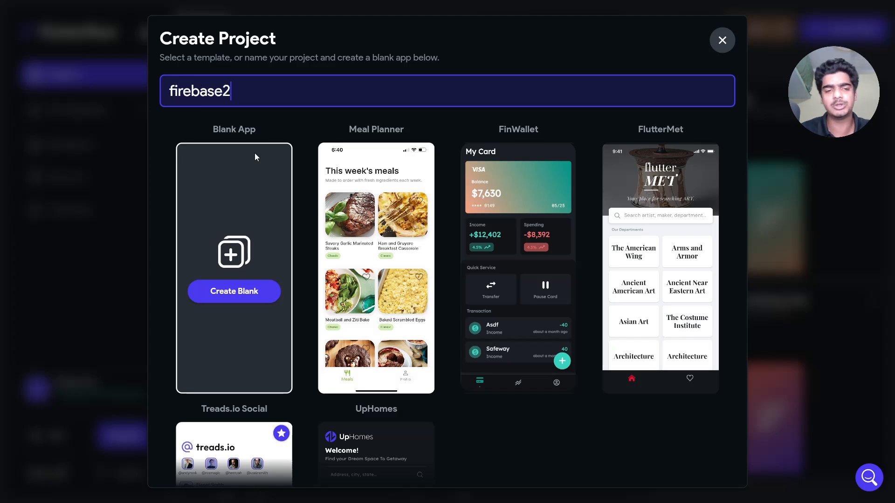
click(233, 290)
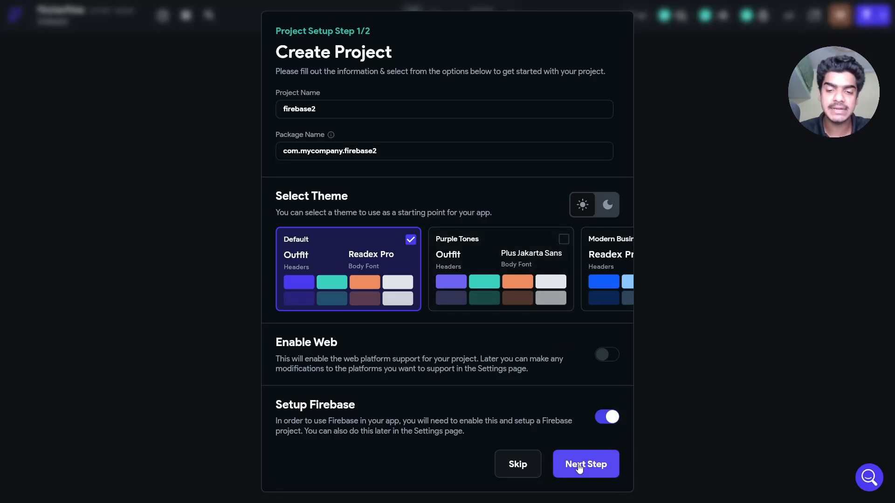
click(579, 468)
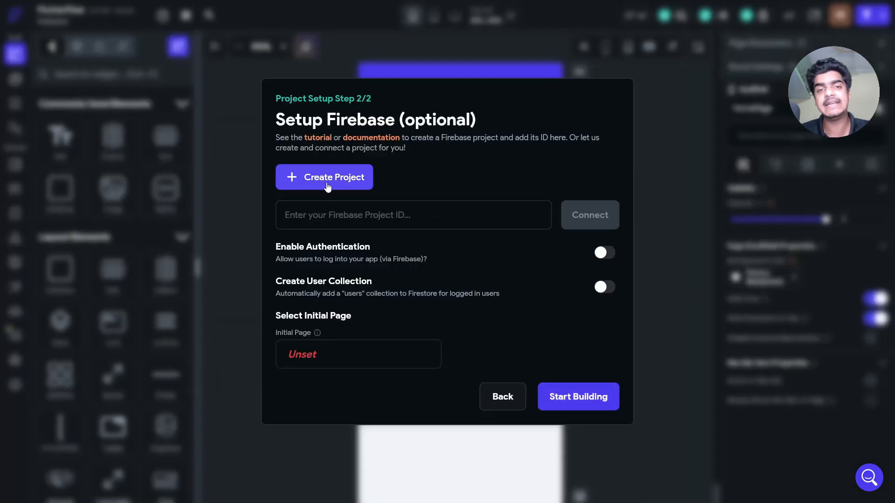
click(369, 216)
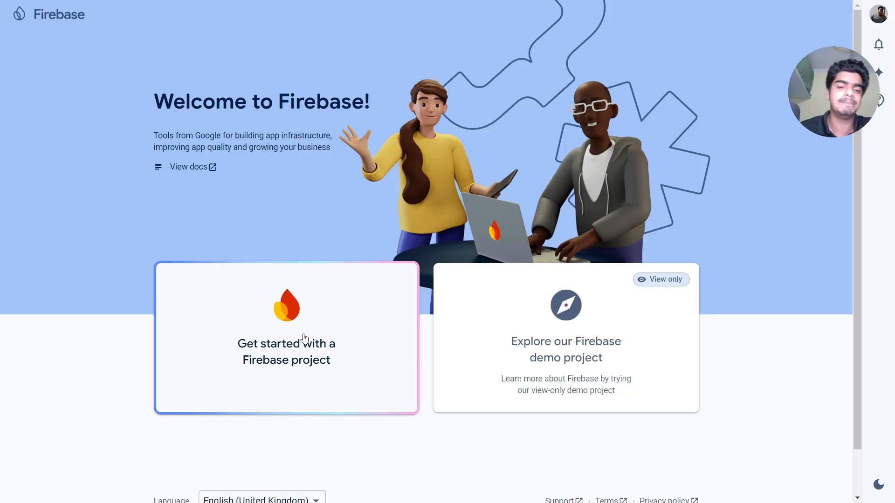
- Create the Firebase project firebaseflutterflow with Google Analytics off, and open it
click(303, 337)
click(239, 243)
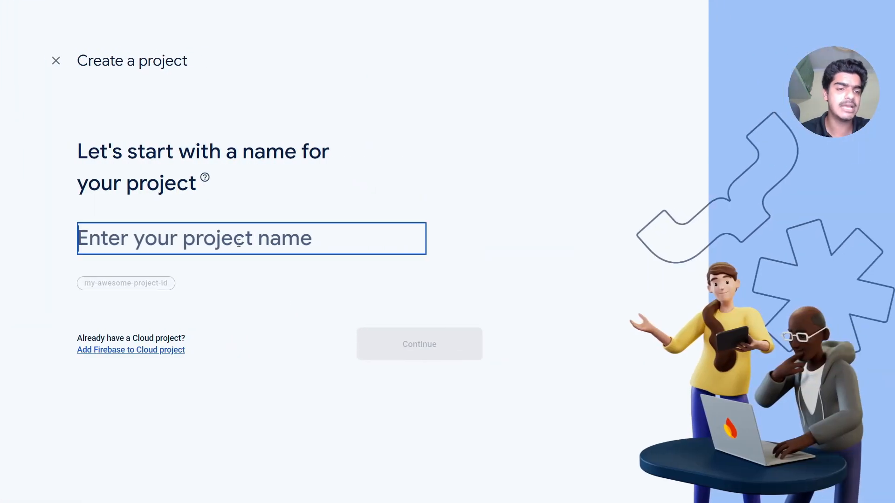
text(firebasef)
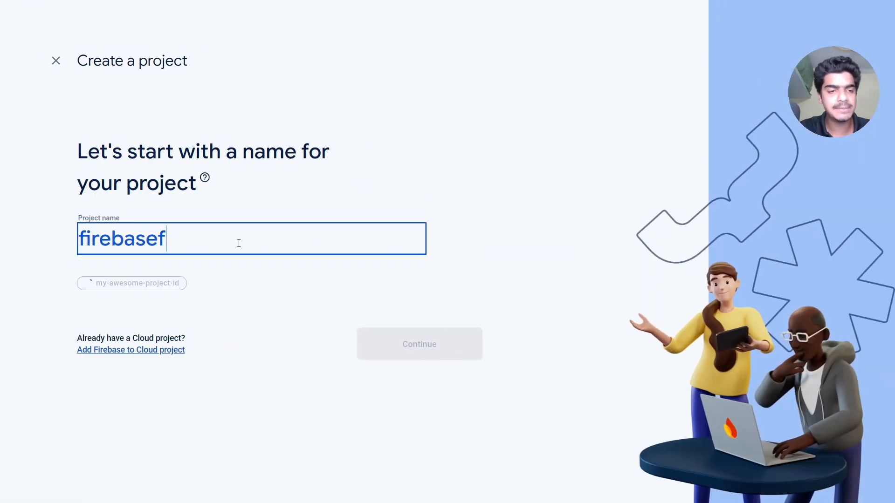
text(lutterflo)
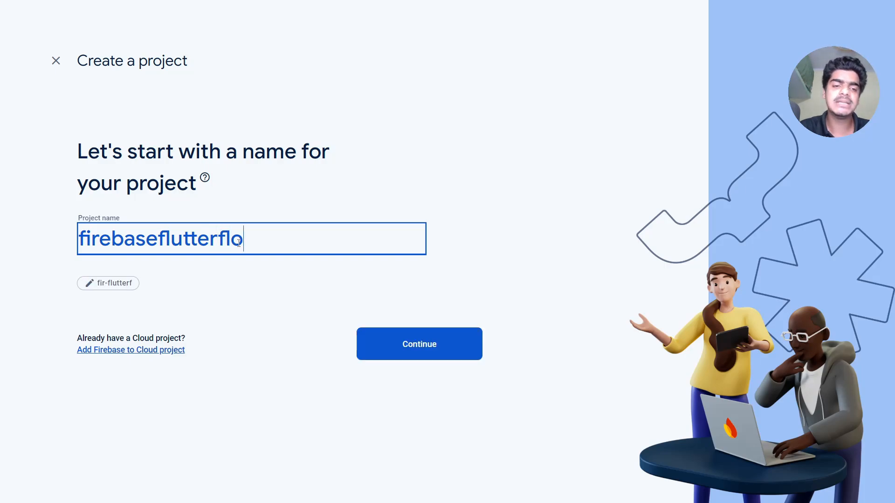
text(w)
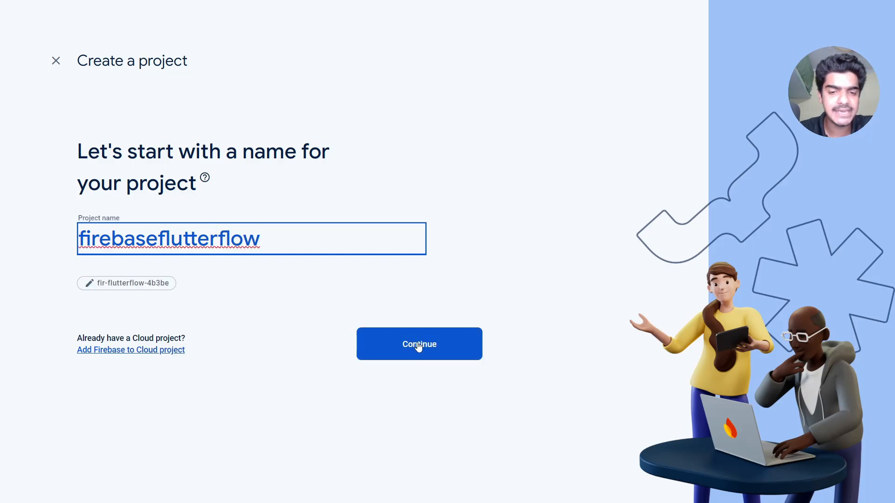
click(419, 345)
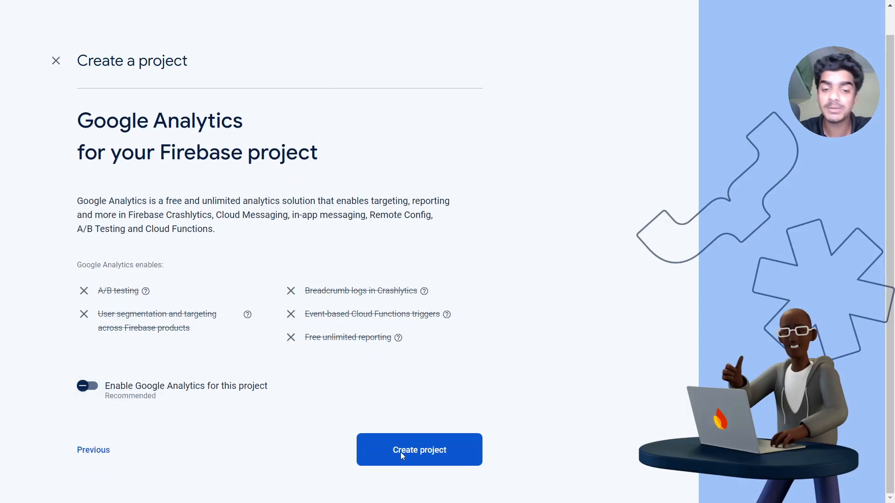
click(400, 452)
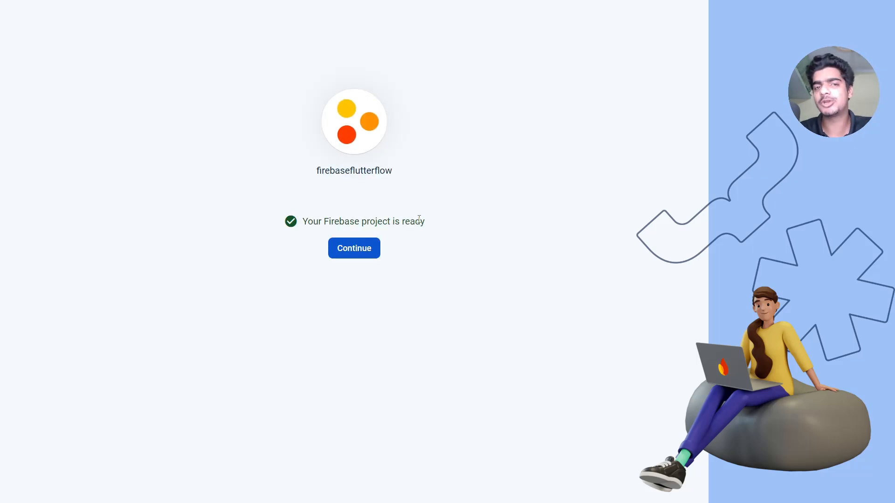
click(348, 252)
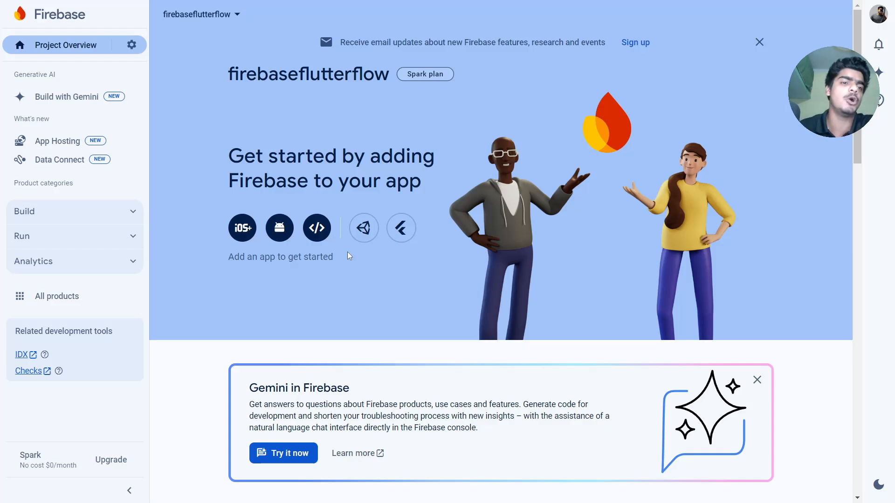
- Go to Users and permissions in the firebaseflutterflow project settings
click(132, 44)
click(187, 49)
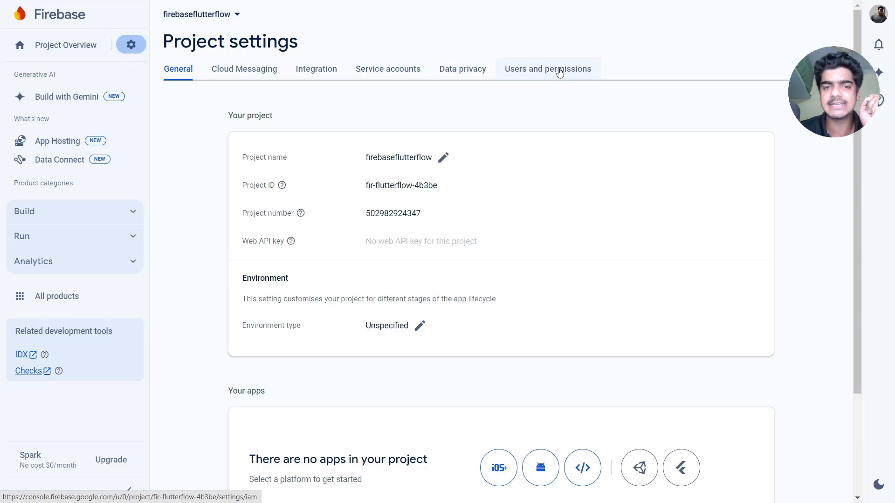
click(560, 71)
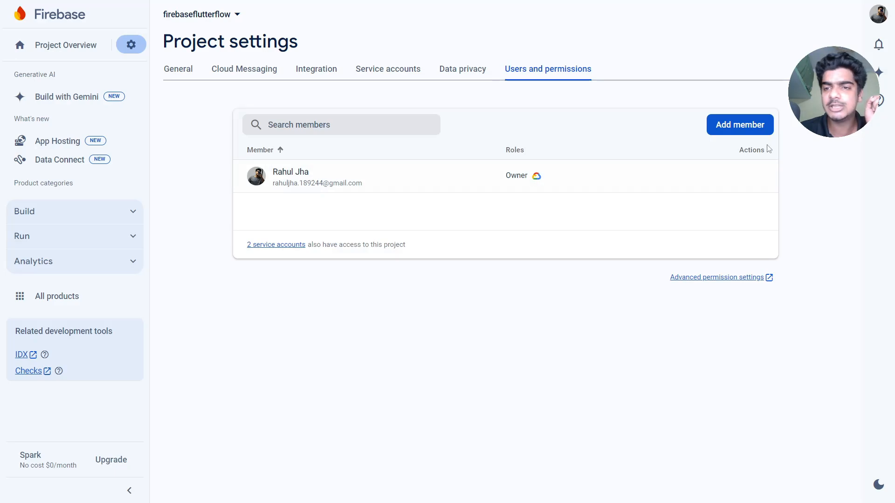
- Add FlutterFlow's Firebase service address as an Editor member, then open advanced permissions in Google Cloud
click(718, 131)
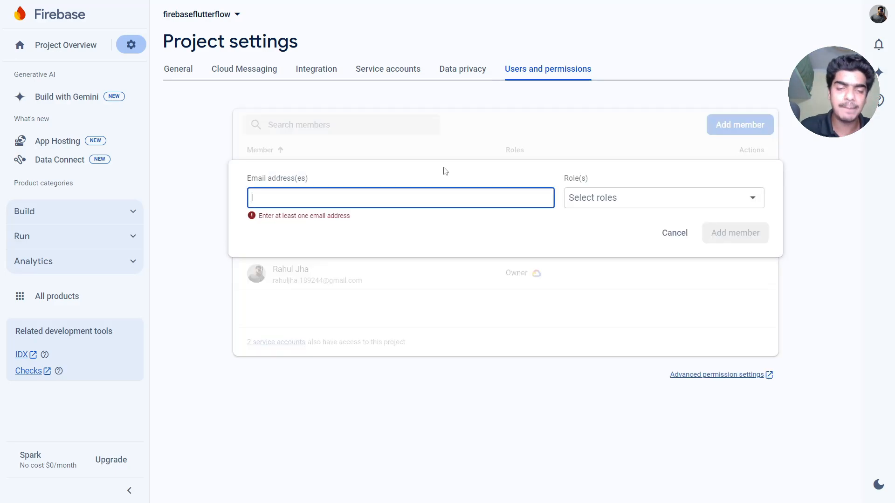
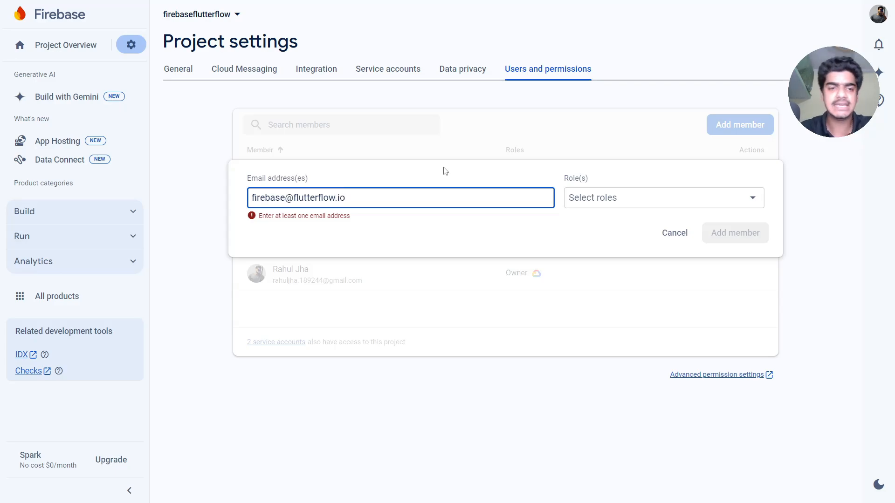
click(651, 208)
click(590, 236)
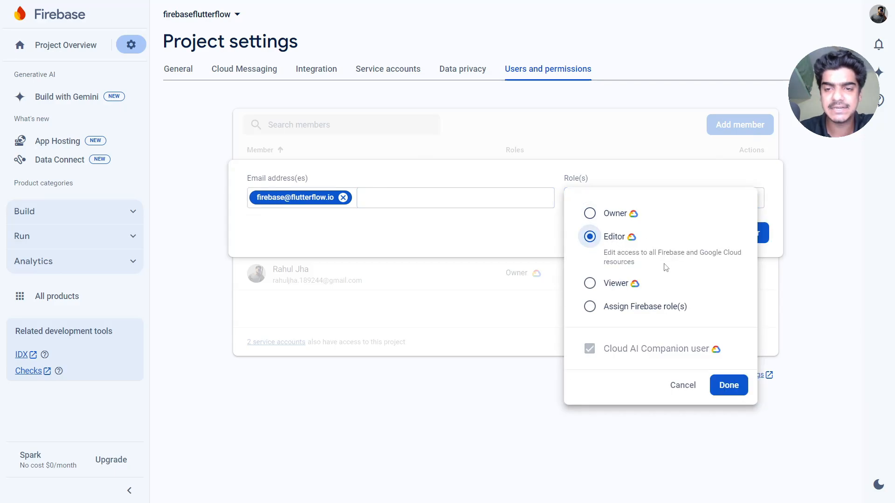
click(734, 385)
click(738, 234)
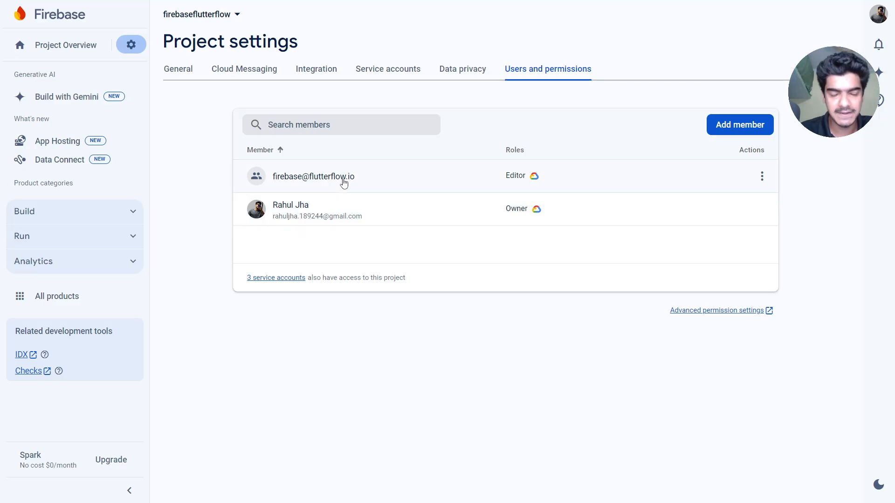
click(699, 311)
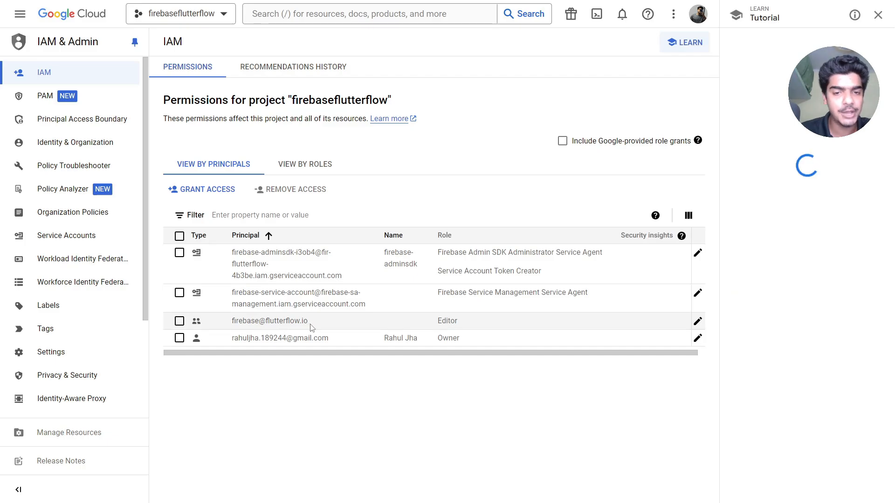
- Add Cloud Functions Admin and Service Account User roles to FlutterFlow's IAM principal, save, and return to Firebase
click(697, 322)
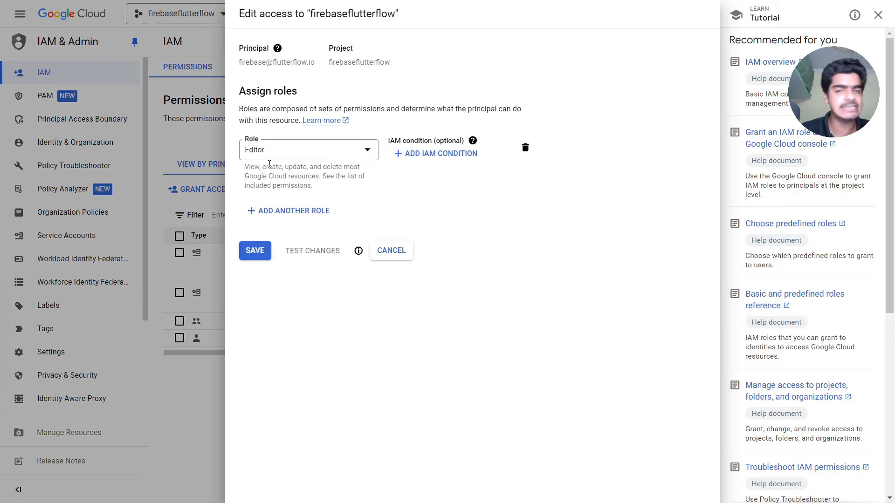
click(280, 210)
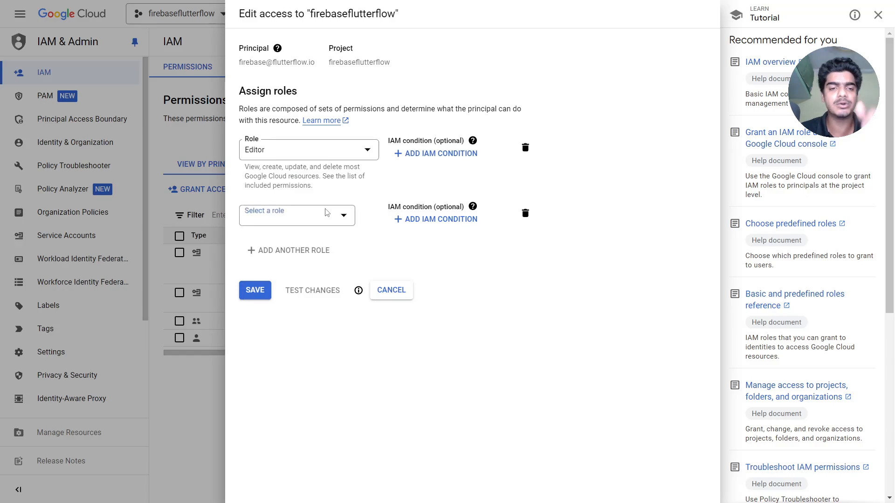
click(327, 213)
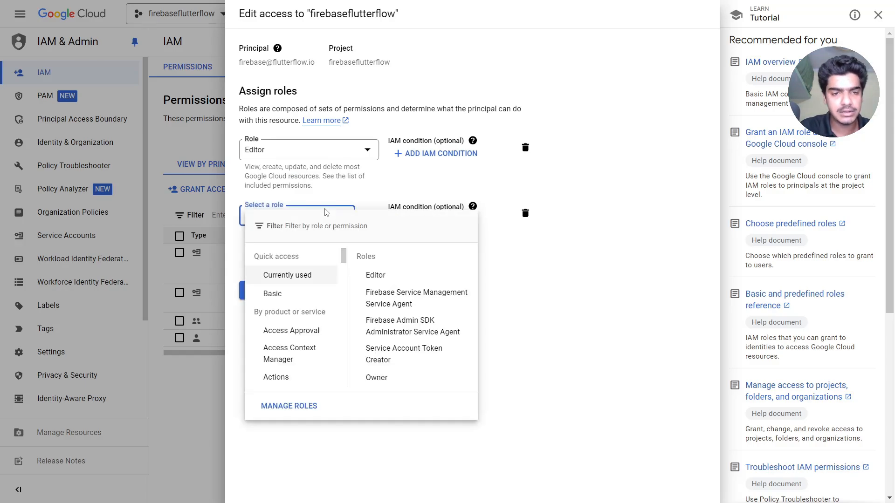
text(cloud)
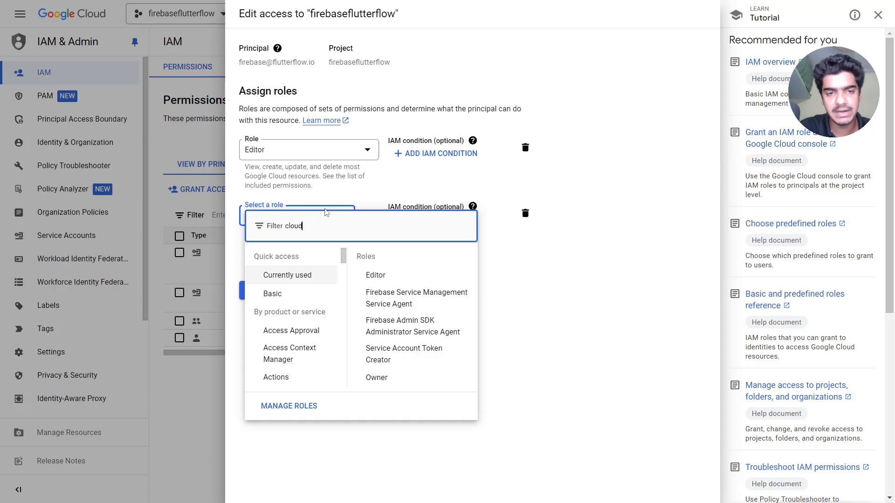
text( fun)
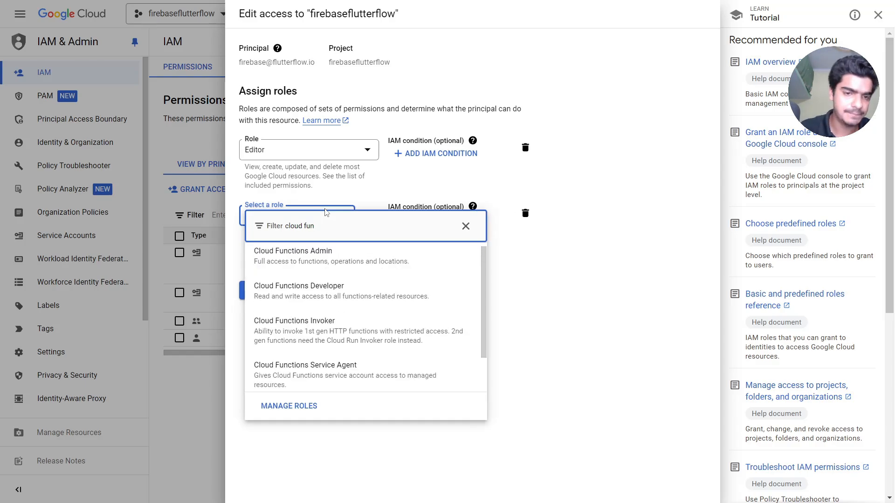
click(309, 258)
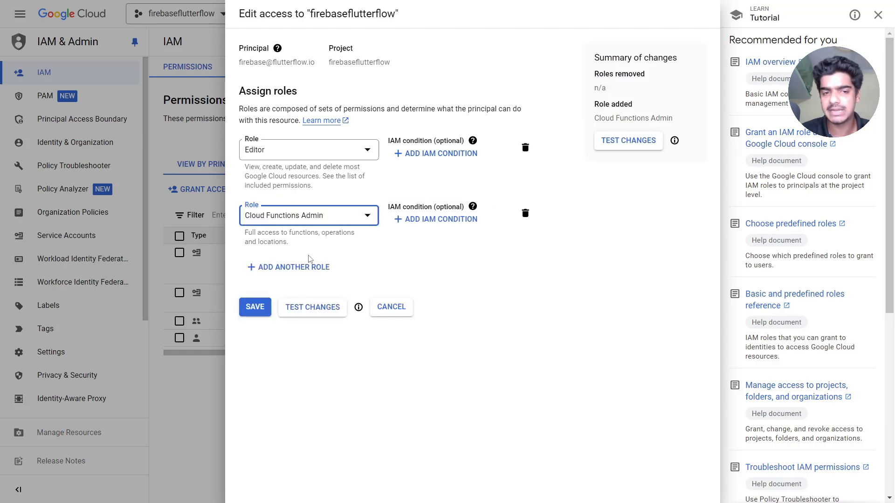
click(294, 267)
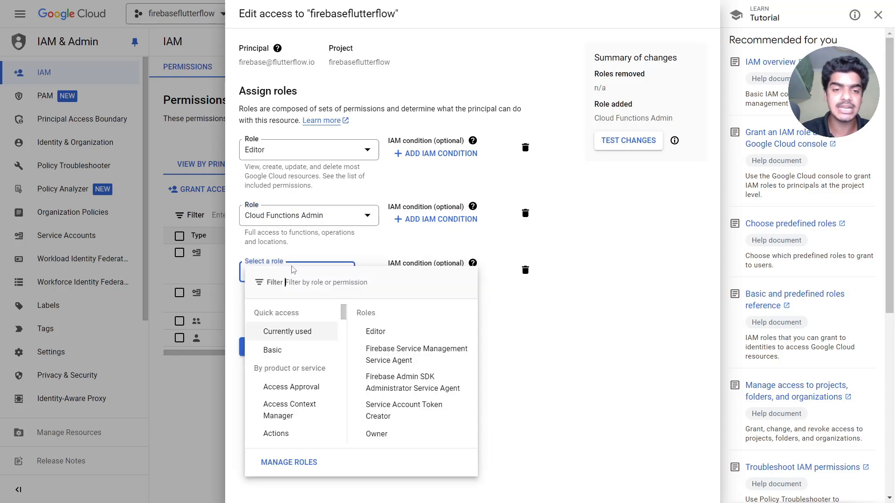
text(service a)
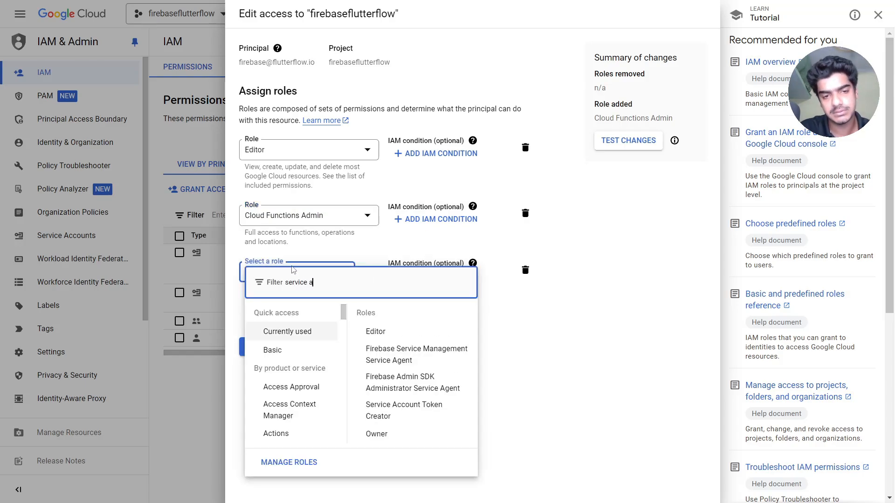
text(ccound)
text(t)
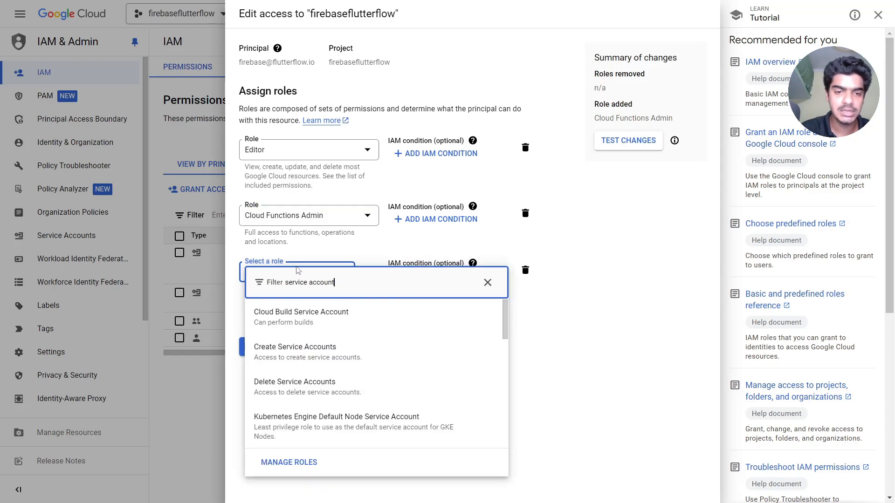
text( user)
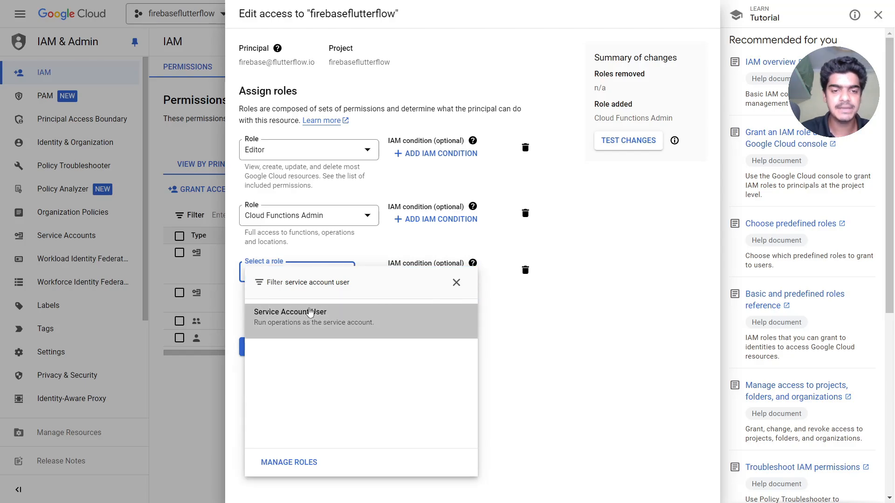
click(311, 311)
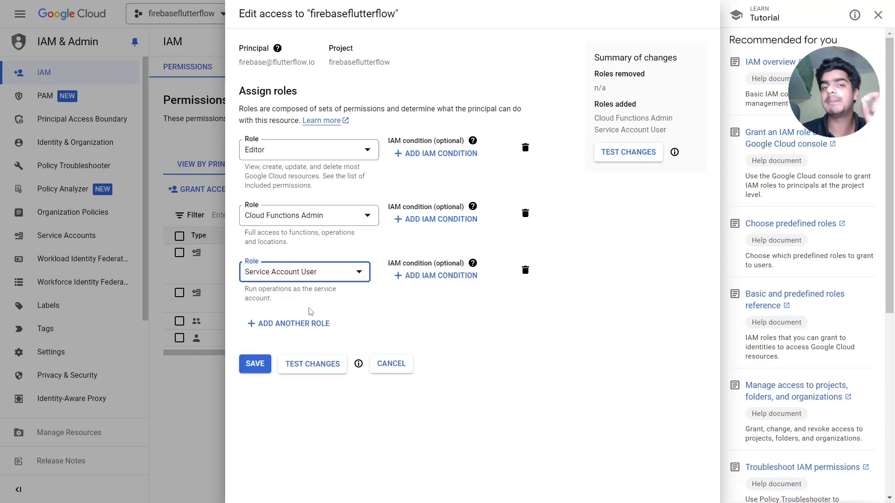
click(256, 365)
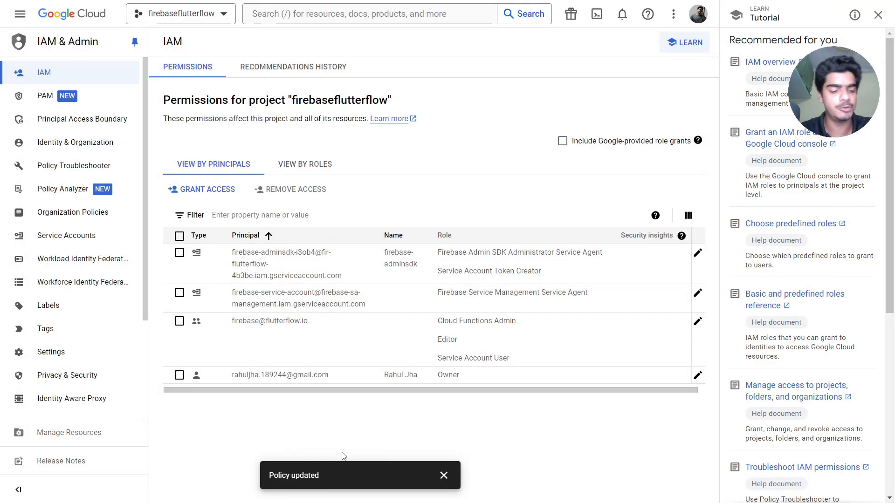
key(ctrl+shift+Tab)
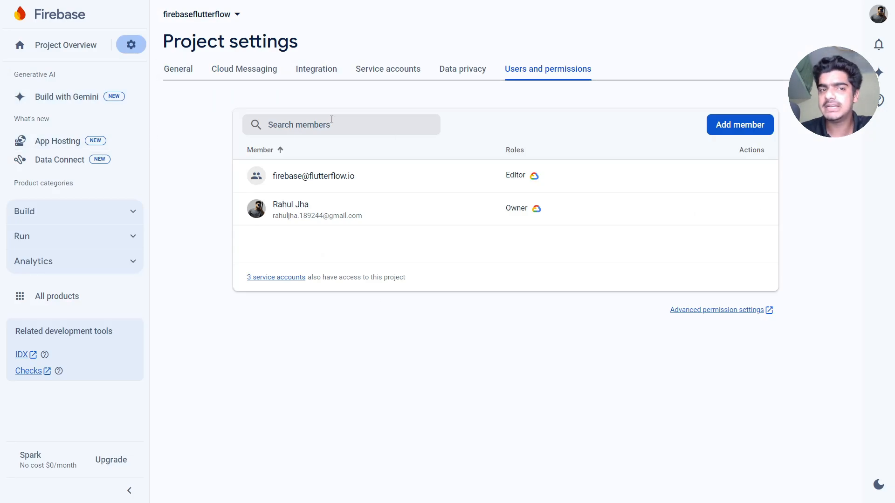
- Open the project's General settings and select the Project ID fir-flutterflow-4b3be
click(131, 45)
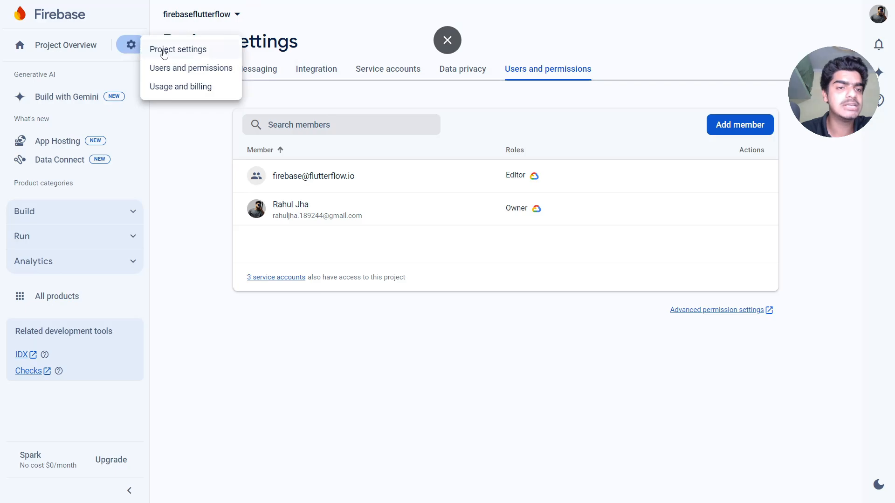
click(167, 50)
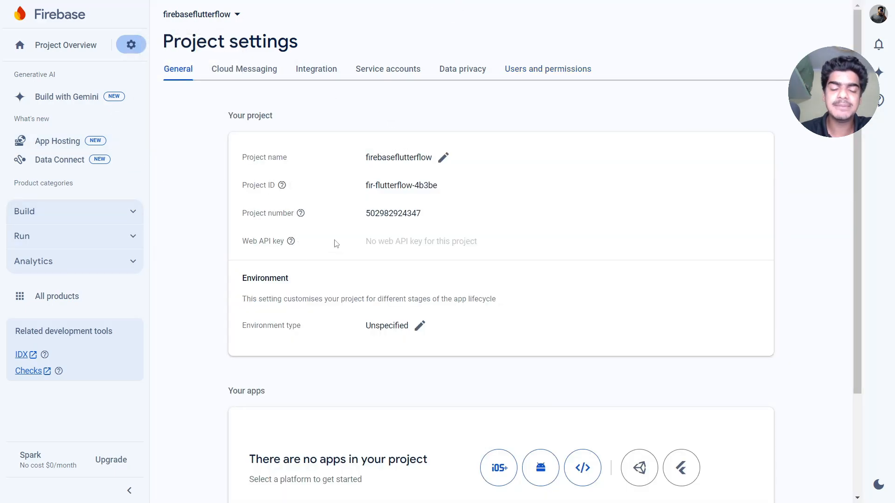
mouse_move(261, 184)
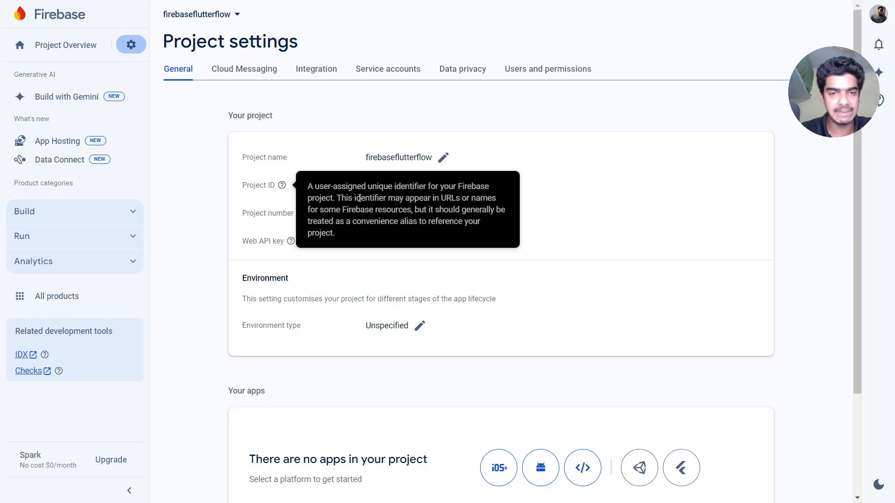
drag(450, 186, 362, 188)
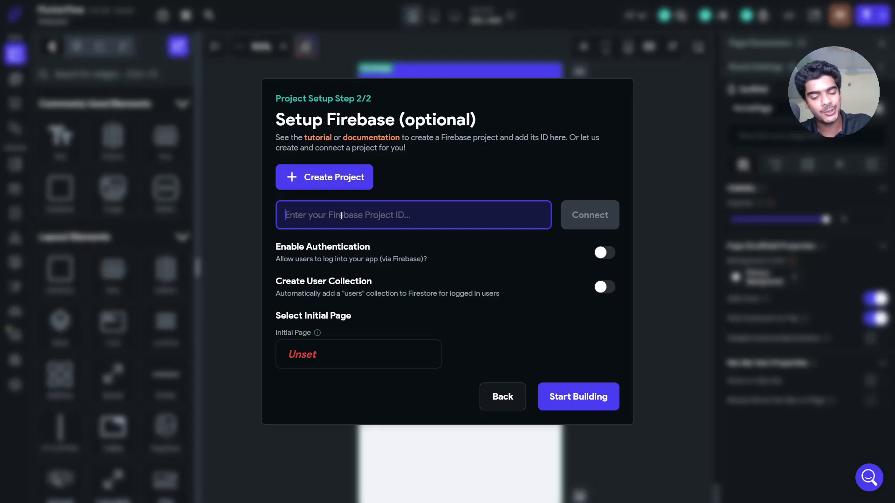
- Connect to Project ID fir-flutterflow-4b3be, with its leading space removed, and generate the Firebase config files
text(fir-flutterflow-4b3be)
click(599, 222)
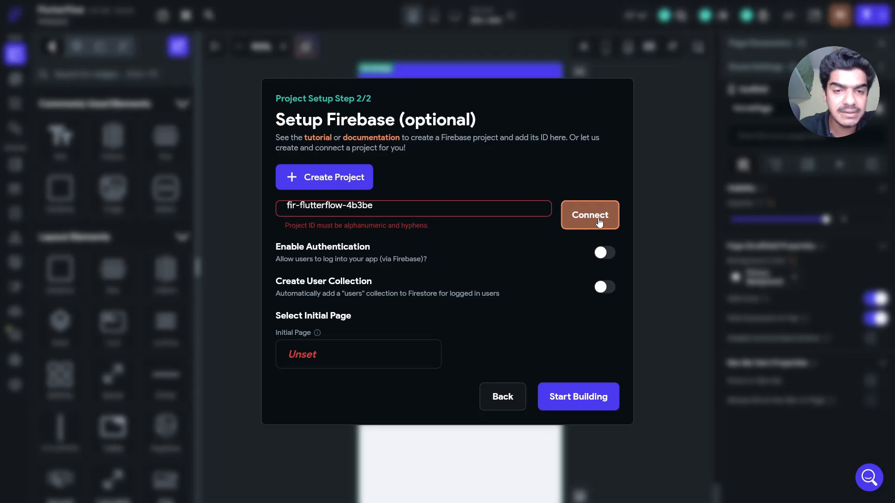
click(288, 205)
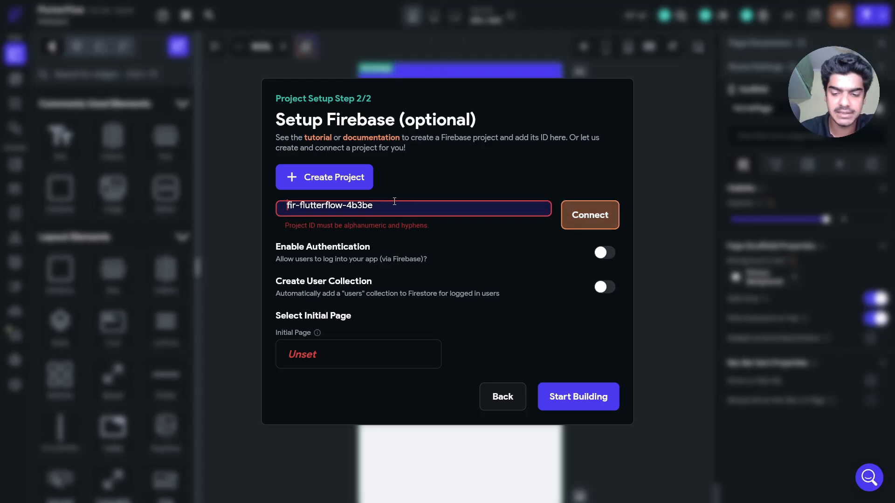
key(BackSpace)
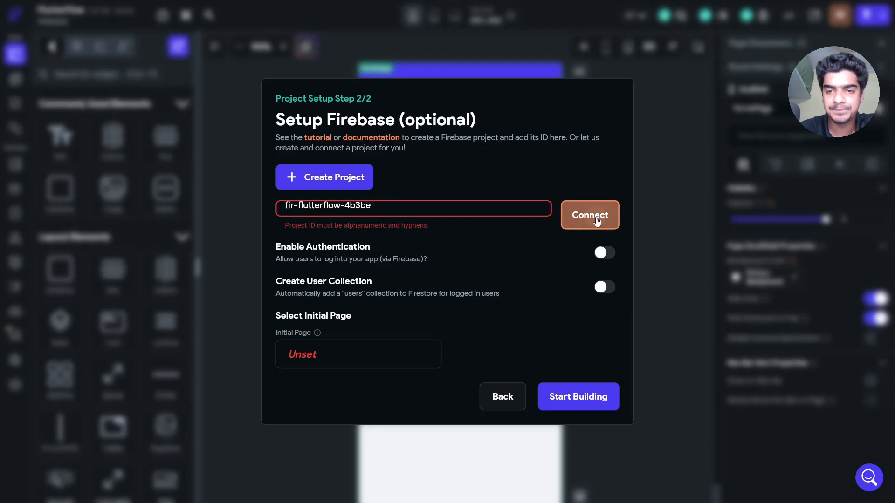
click(590, 219)
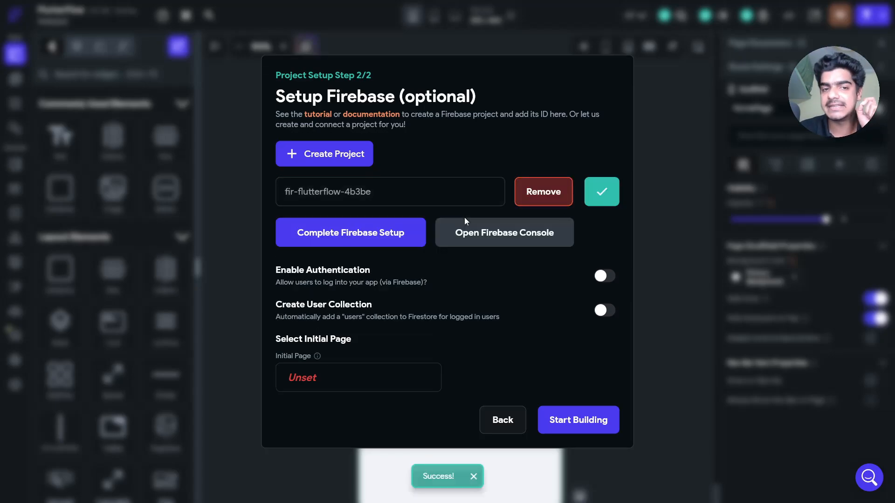
click(354, 238)
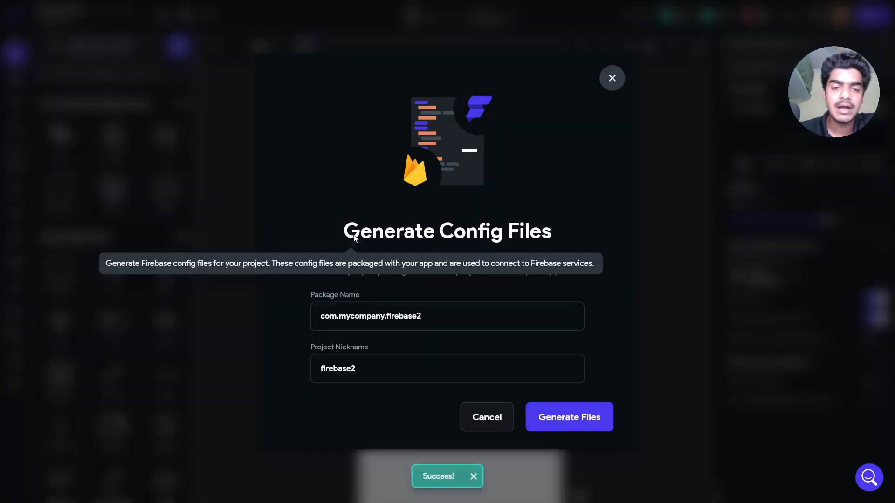
click(567, 418)
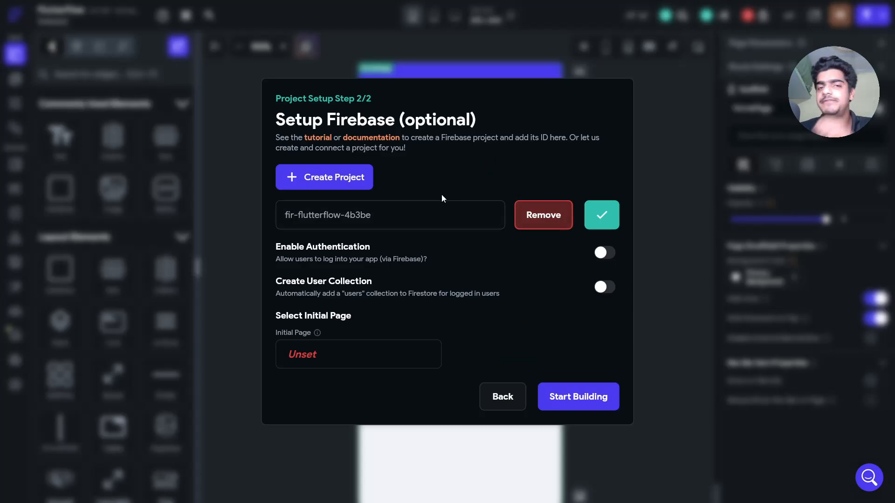
- Enable authentication and a users collection, and create a blank 'loginpage' as the entry page
click(601, 263)
click(610, 285)
click(358, 362)
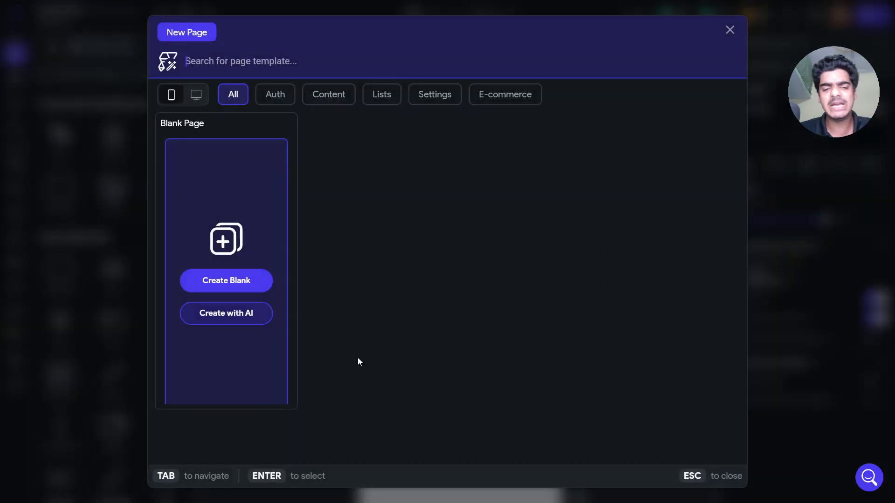
click(241, 283)
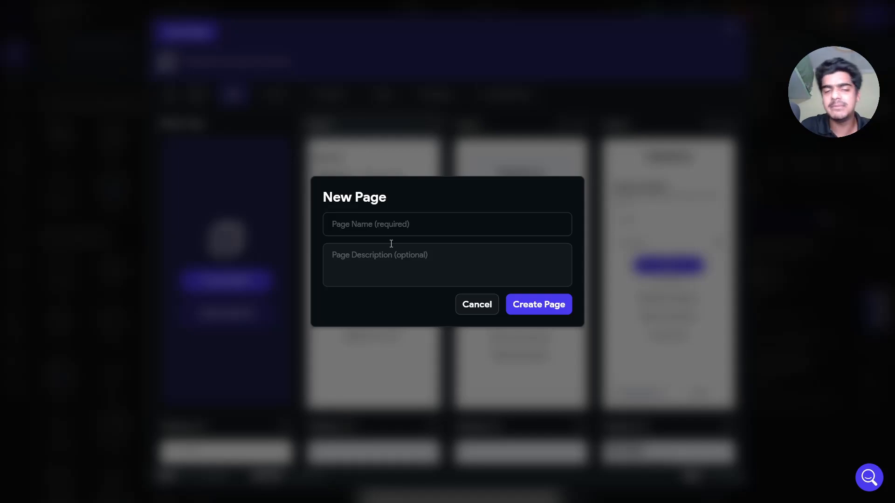
click(398, 224)
text(l)
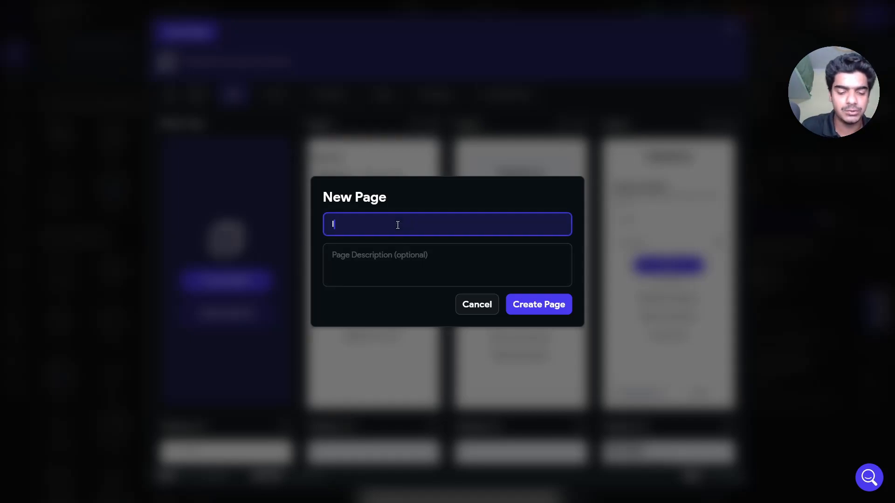
text(oginpage)
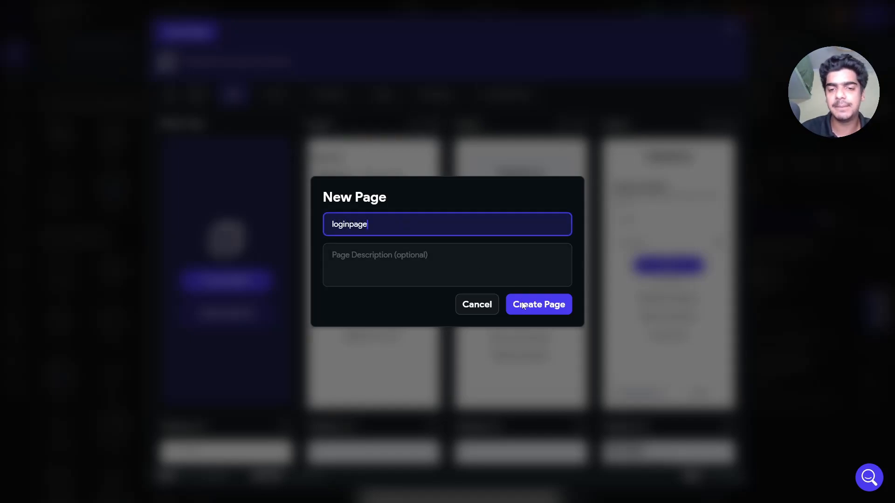
click(524, 313)
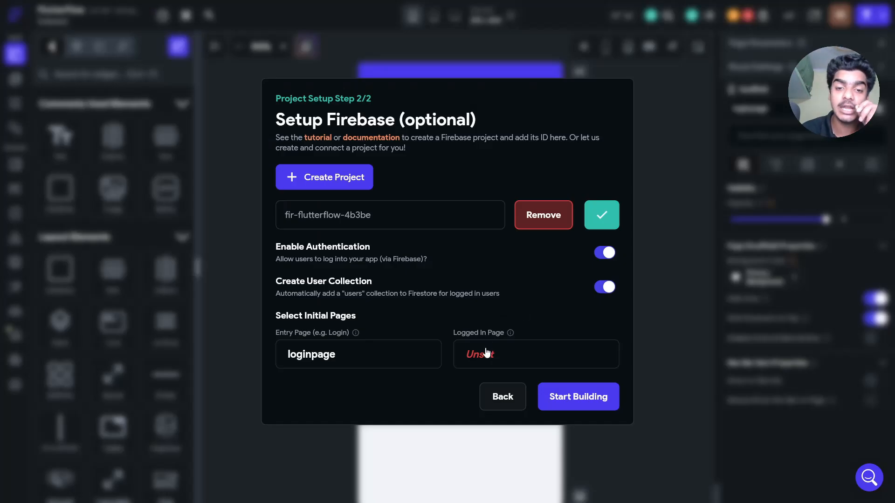
- Create a blank 'dasboard' page as the logged-in page and start building
click(486, 353)
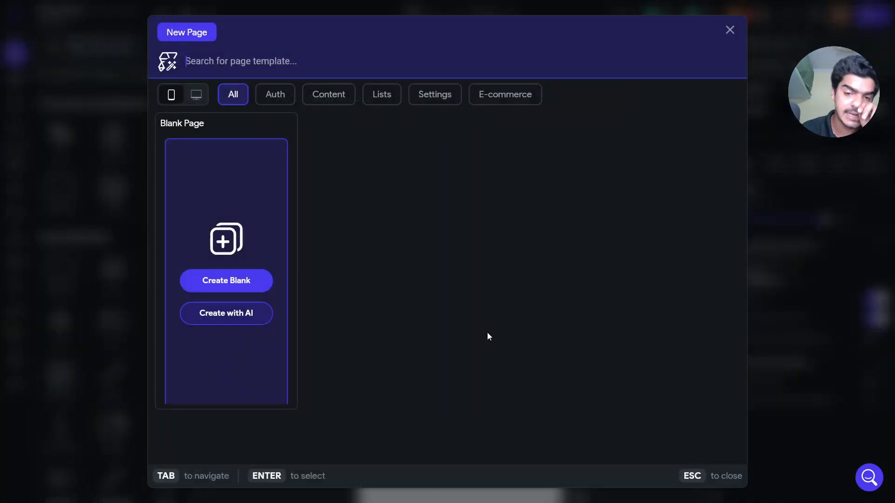
text(das)
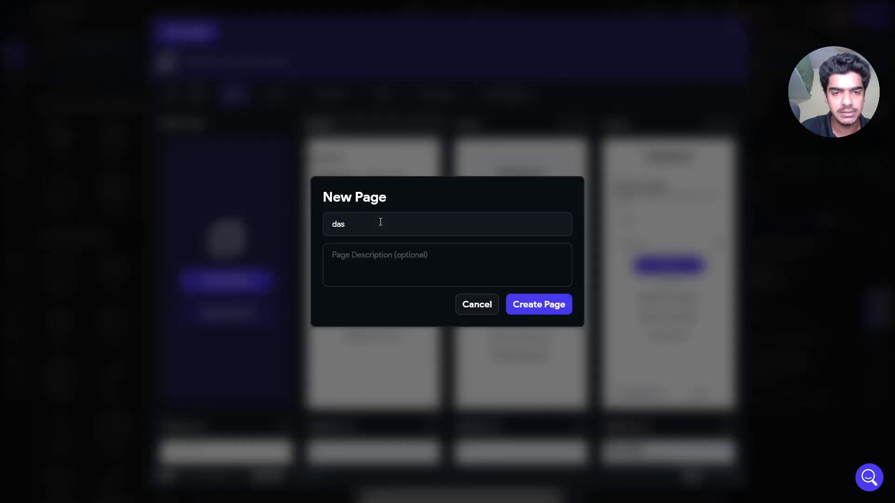
text(board)
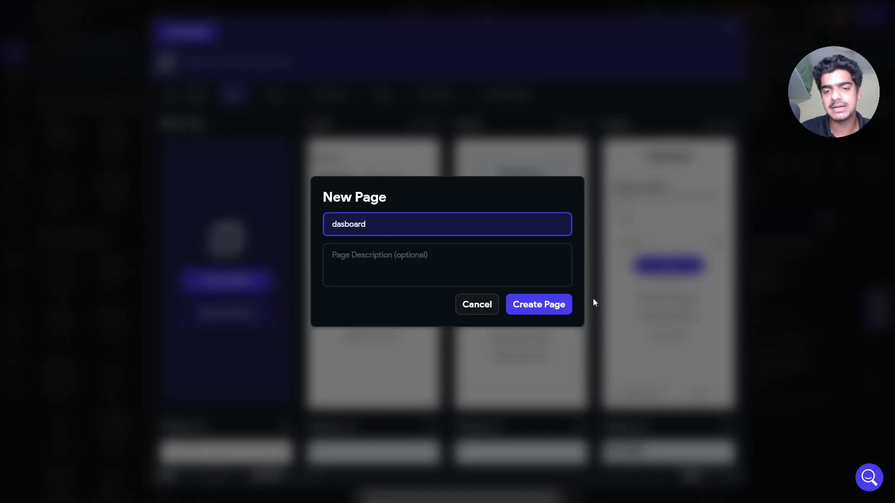
click(543, 304)
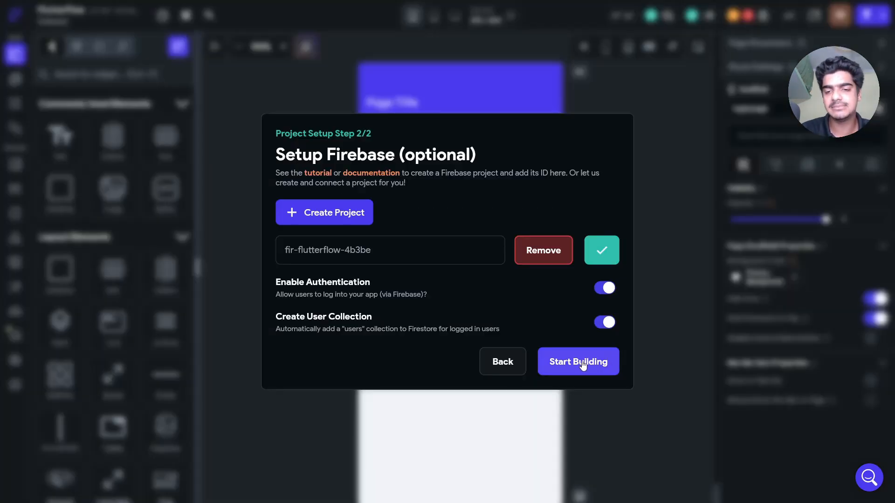
click(583, 364)
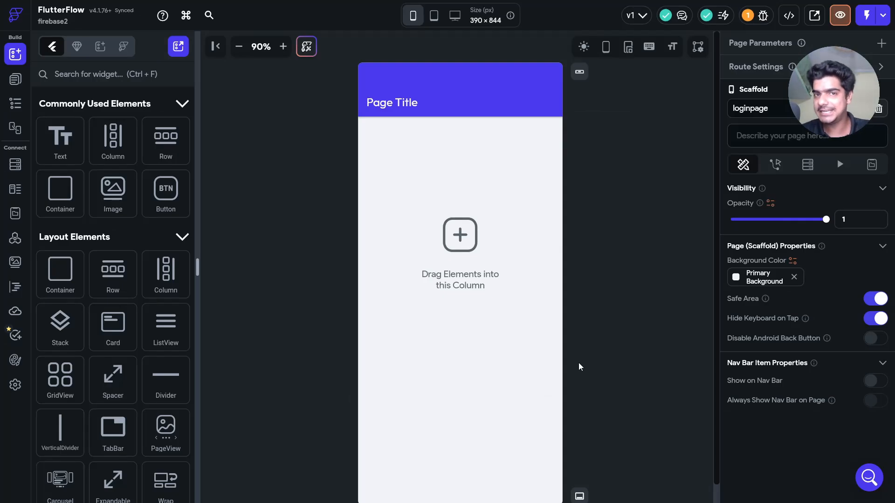